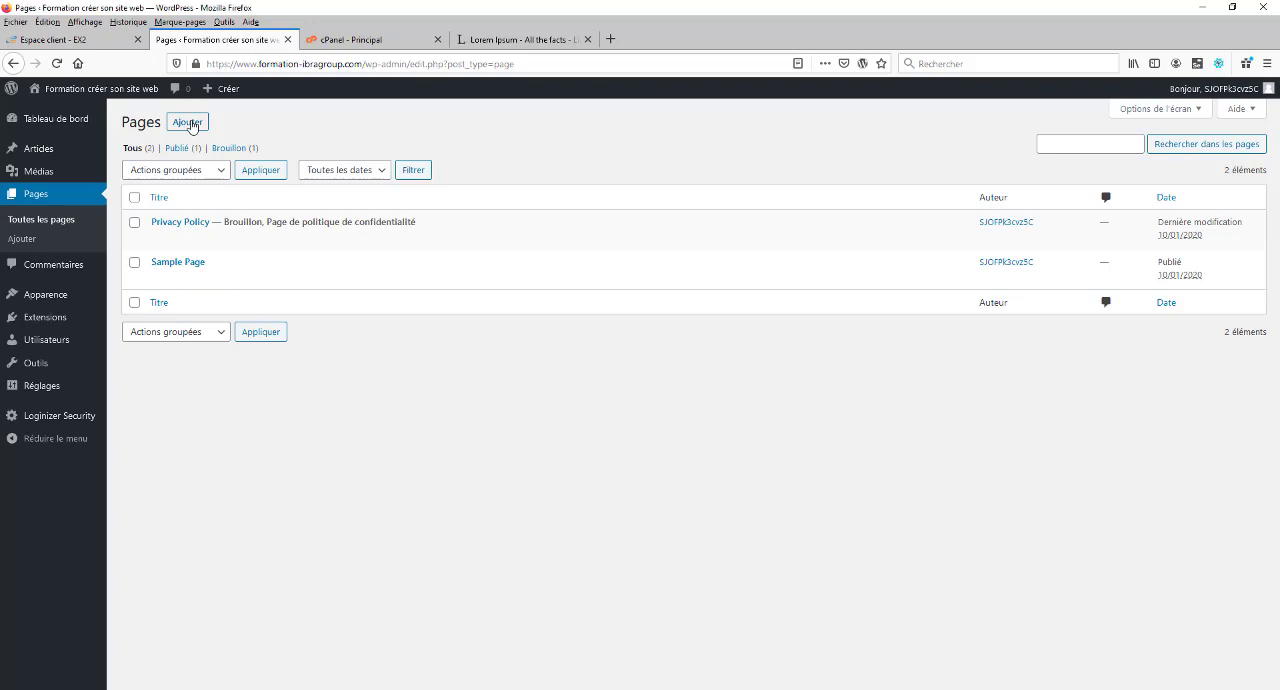
Step: Create a new page titled "Accueil", dismissing the block editor's welcome tip
left_click(189, 123)
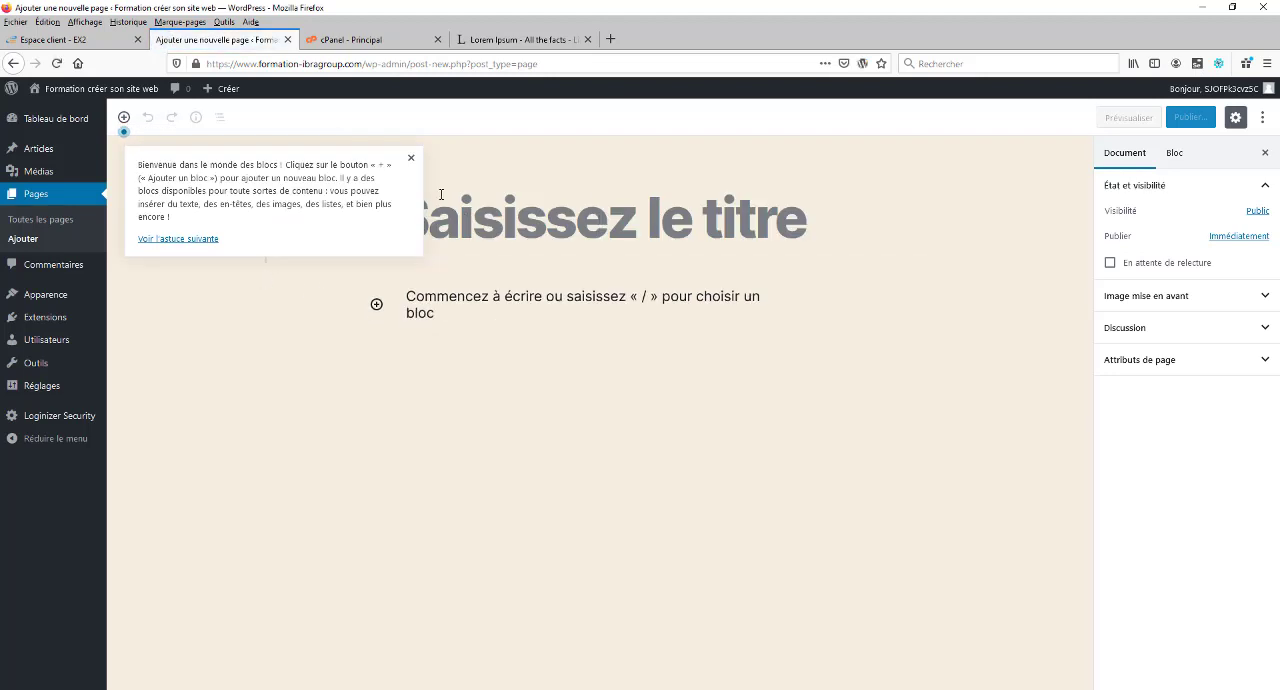
left_click(411, 158)
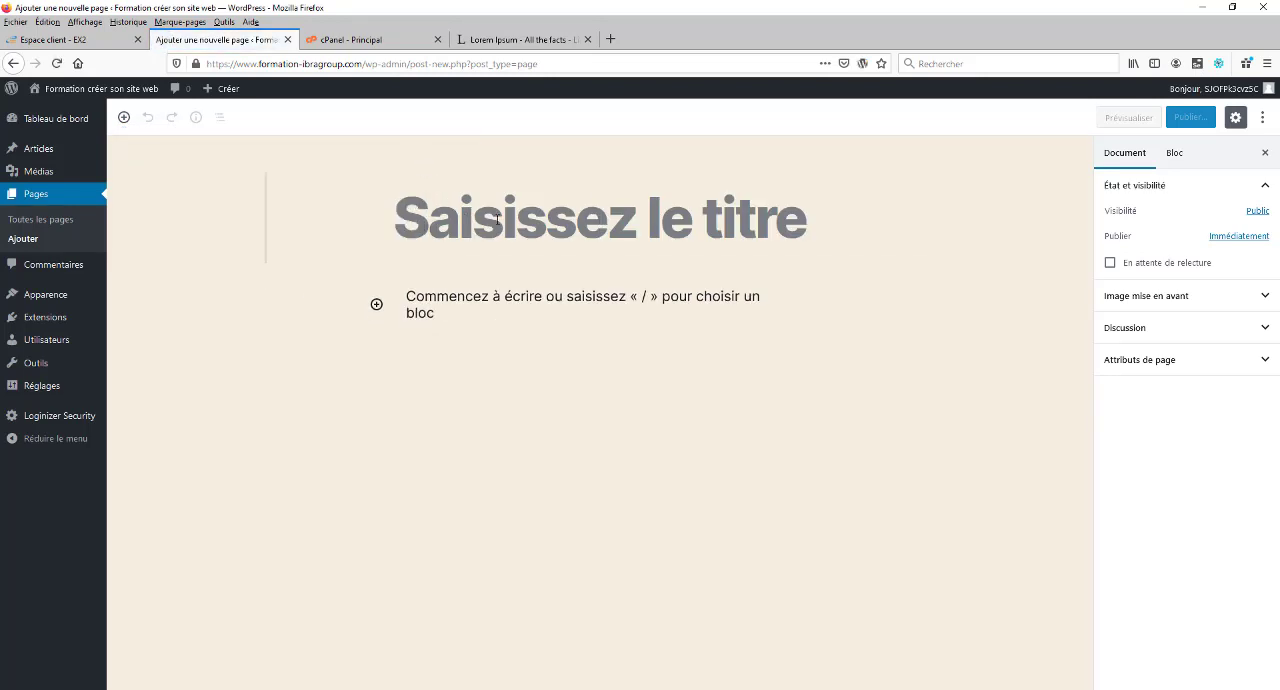
type("Accueil")
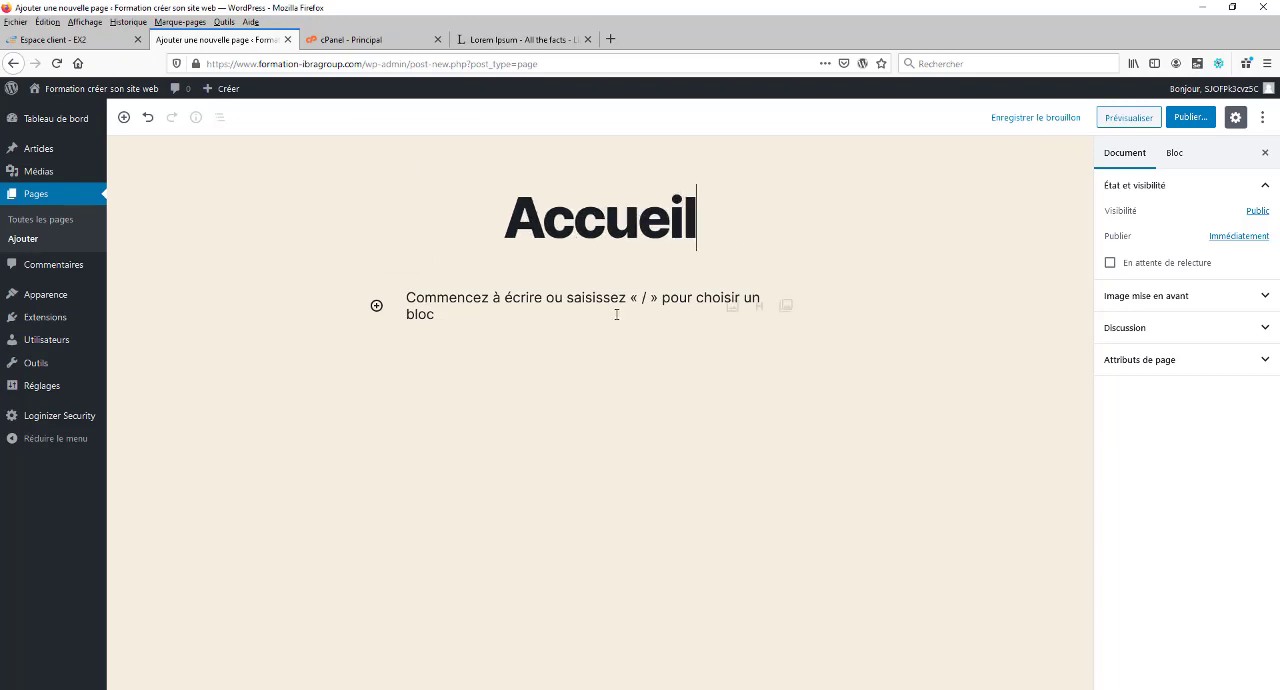
Step: Copy the "Qu'est-ce que le Lorem Ipsum?" heading and paragraph from the Lorem Ipsum site into the page body
left_click(551, 299)
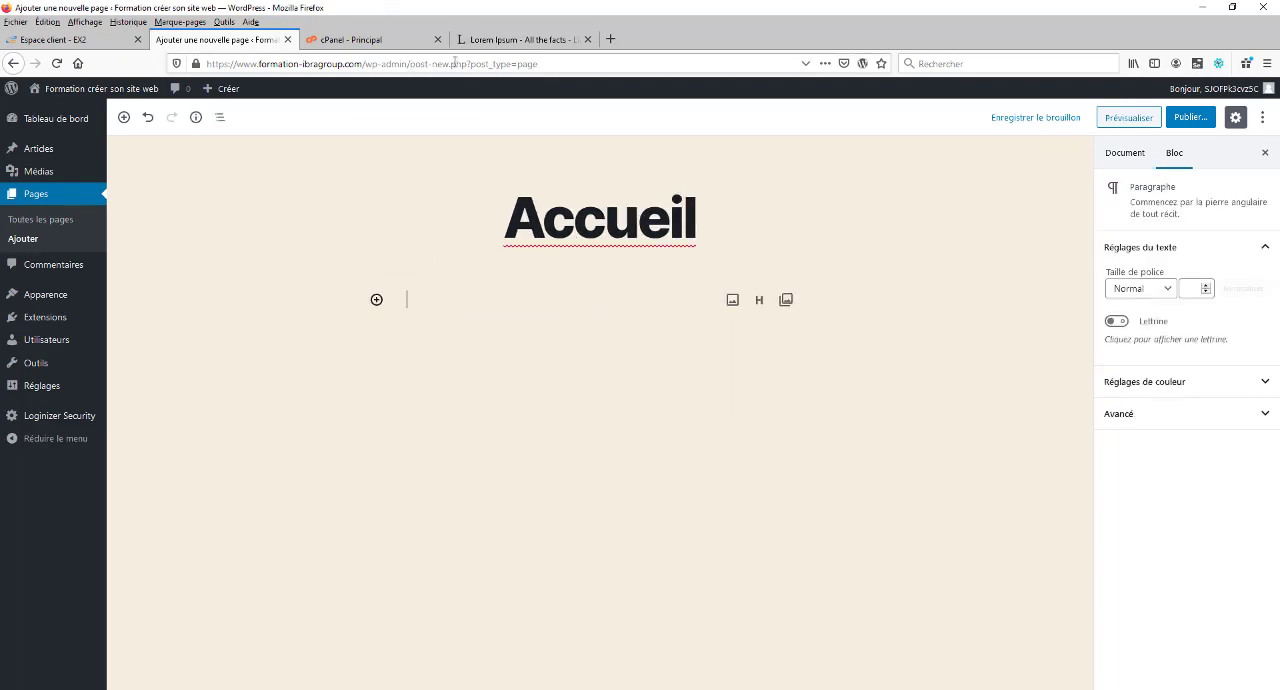
left_click(502, 39)
mouse_move(335, 279)
left_mouse_down()
mouse_move(454, 309)
mouse_move(518, 451)
mouse_move(334, 311)
mouse_move(329, 276)
left_mouse_up()
key("ctrl+c")
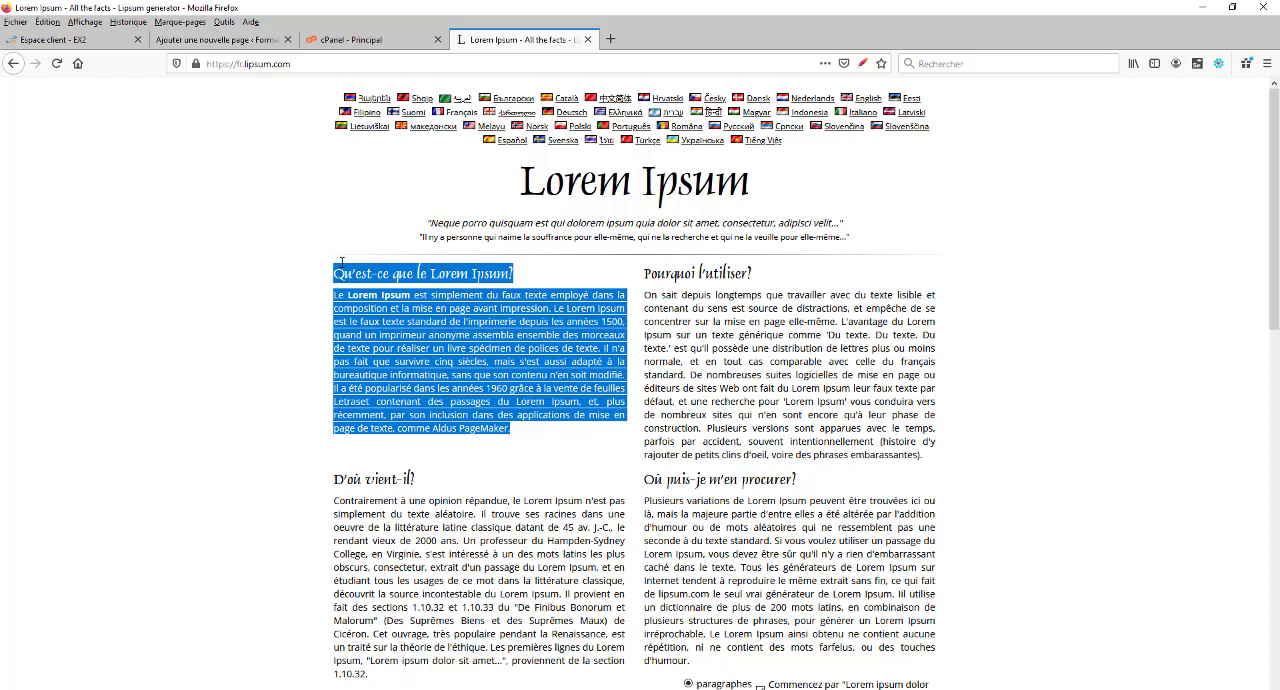
left_click(230, 42)
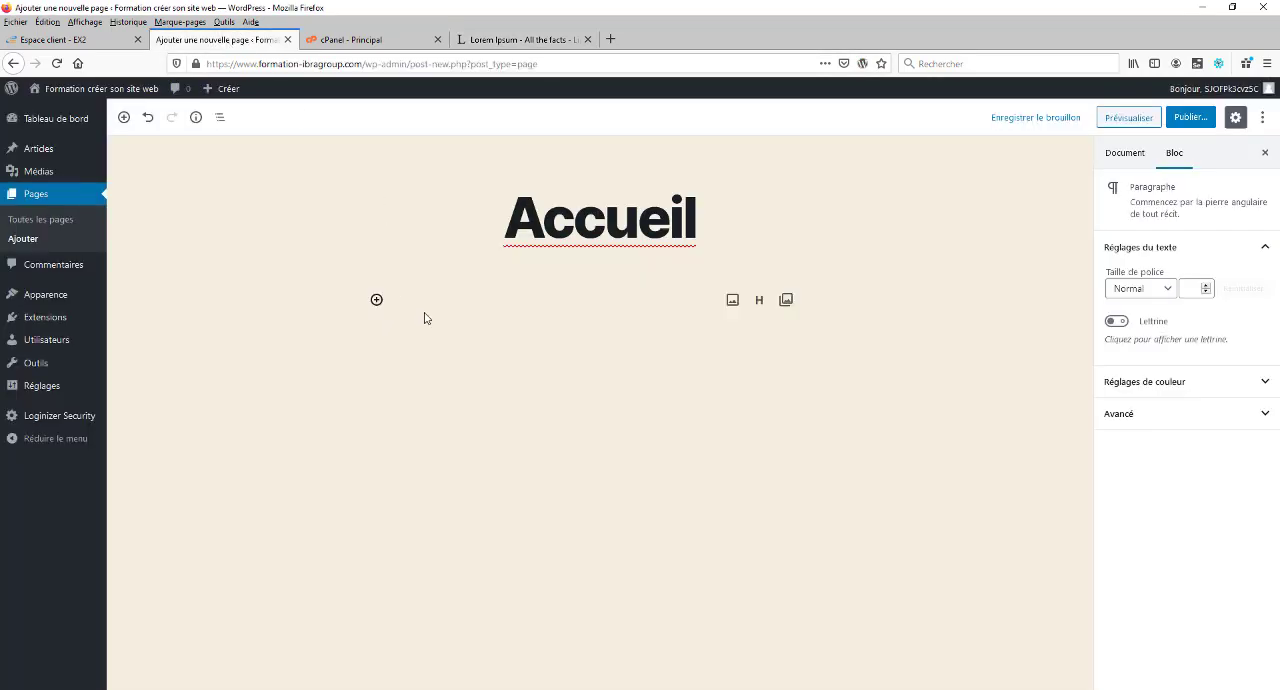
key("ctrl+v")
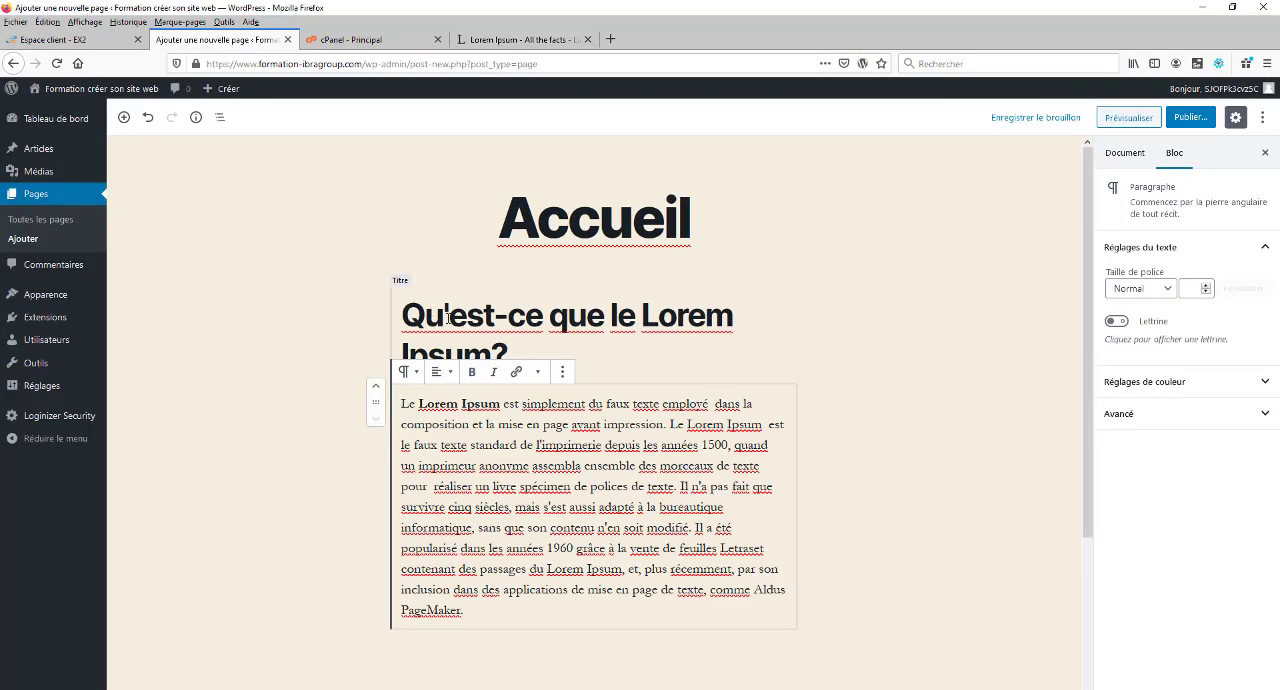
Step: Inspect the page title and the block settings of the "Qu'est-ce que le Lorem Ipsum?" heading
left_click(534, 343)
left_click(567, 217)
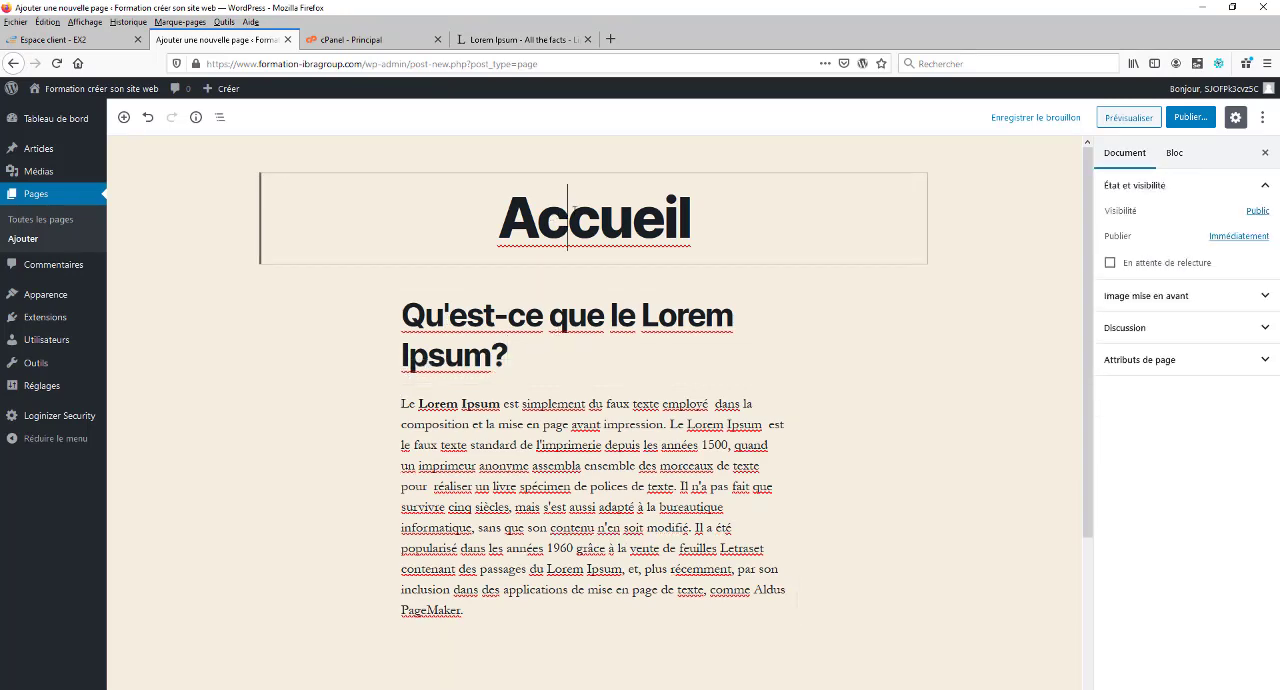
double_click(573, 208)
double_click(496, 328)
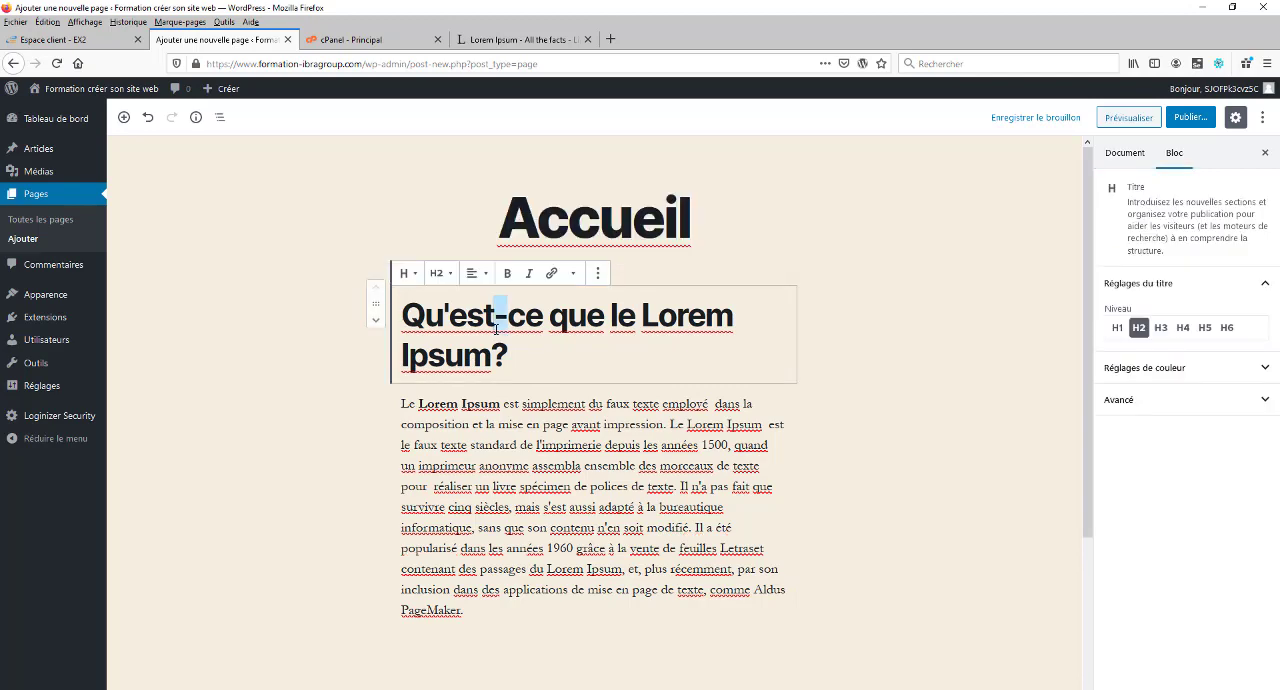
triple_click(496, 328)
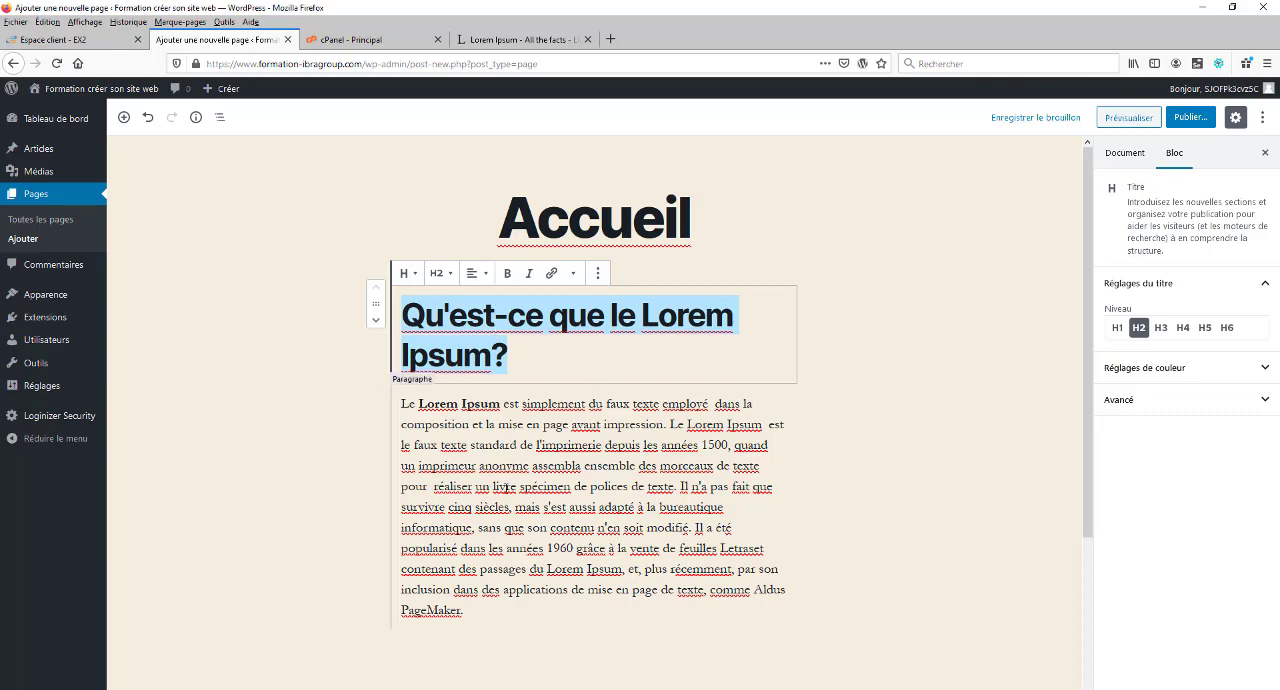
Step: Copy the "Pourquoi l'utiliser?" heading and paragraph from the Lorem Ipsum site and paste them below the first section's paragraph
scroll(527, 486, "down", 3)
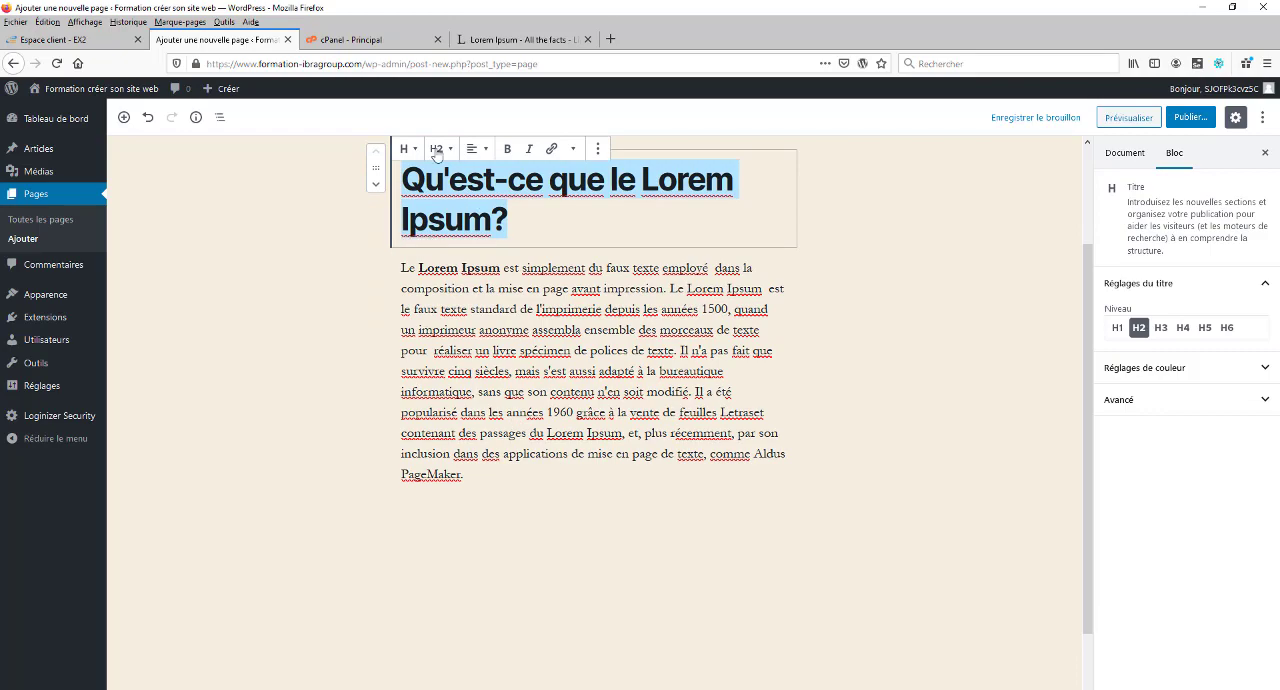
left_click(500, 39)
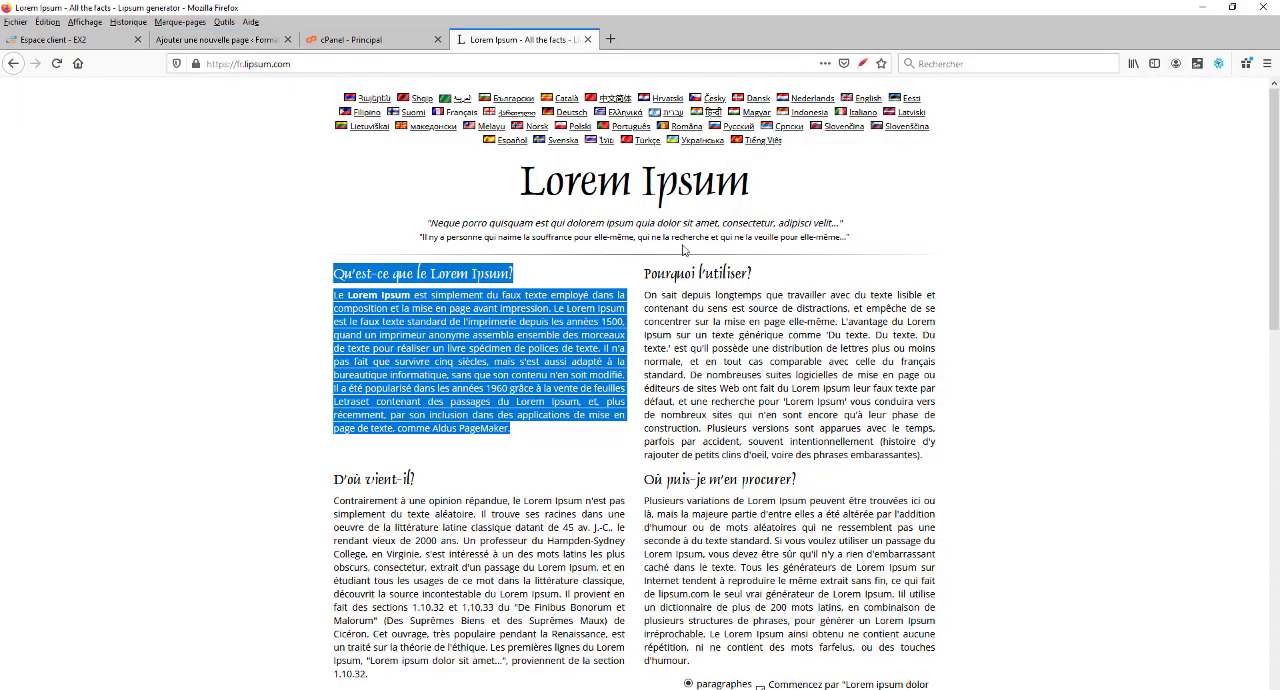
left_click_drag(924, 456, 646, 273)
key("ctrl+c")
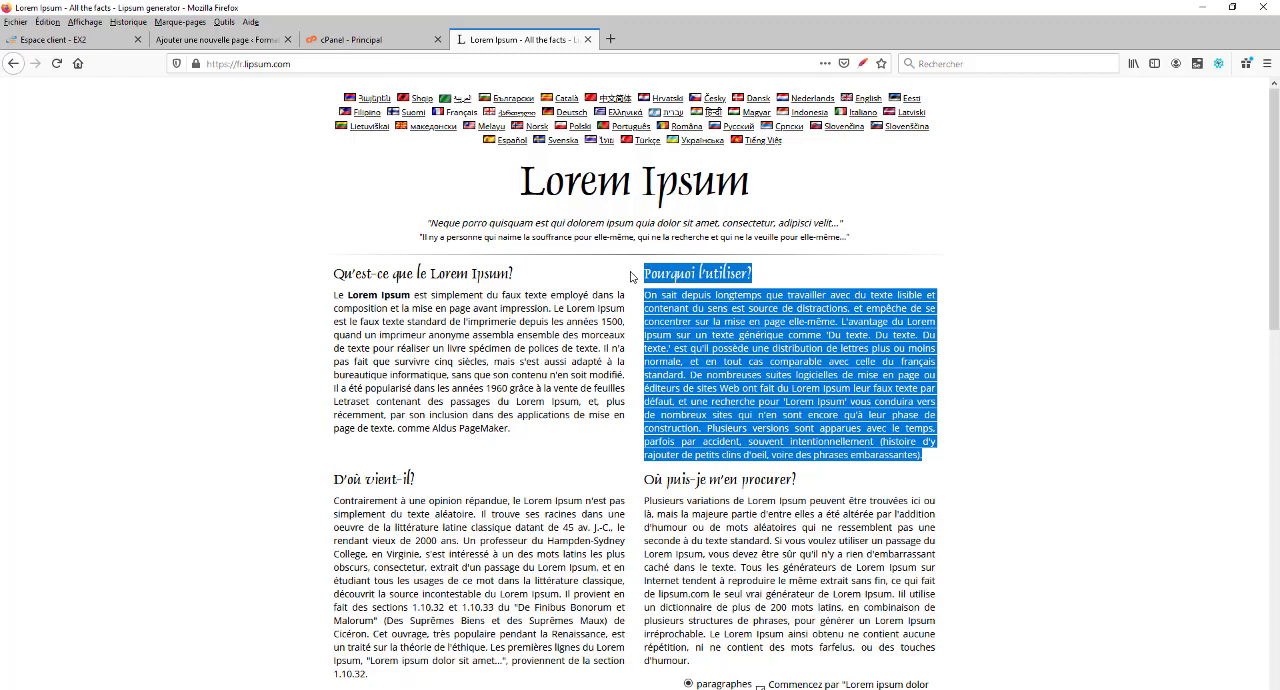
left_click(215, 39)
left_click(490, 490)
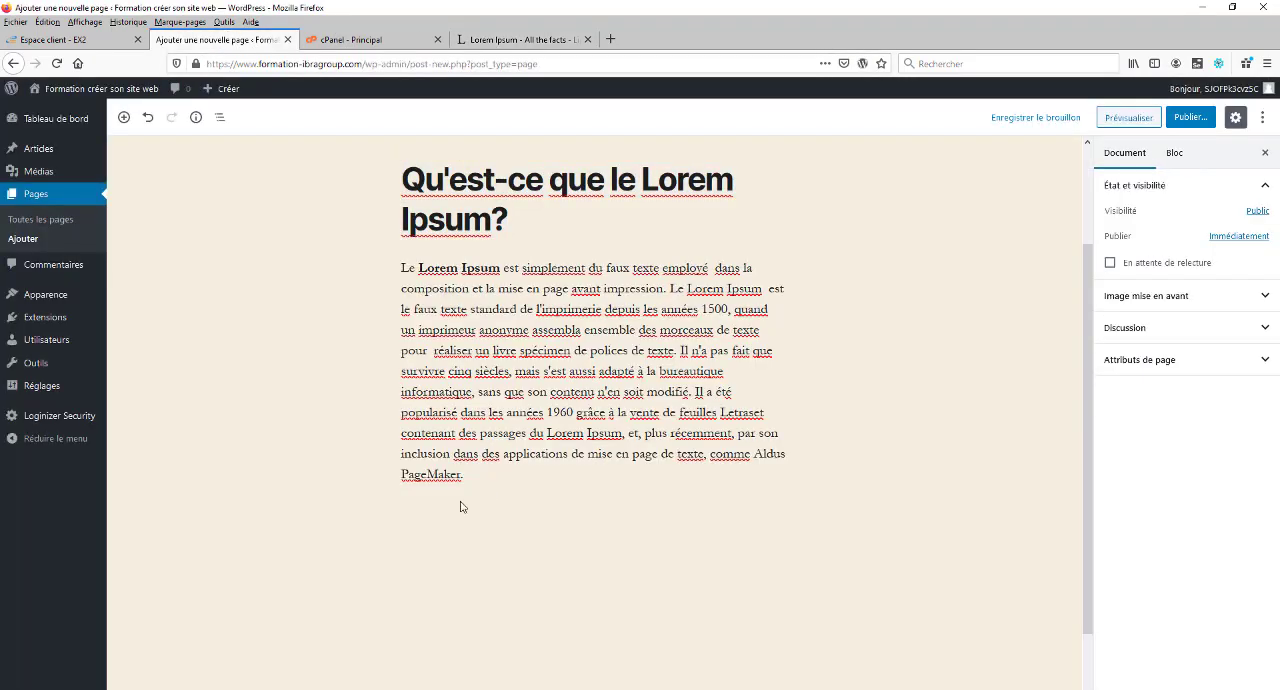
left_click(466, 474)
key("Return")
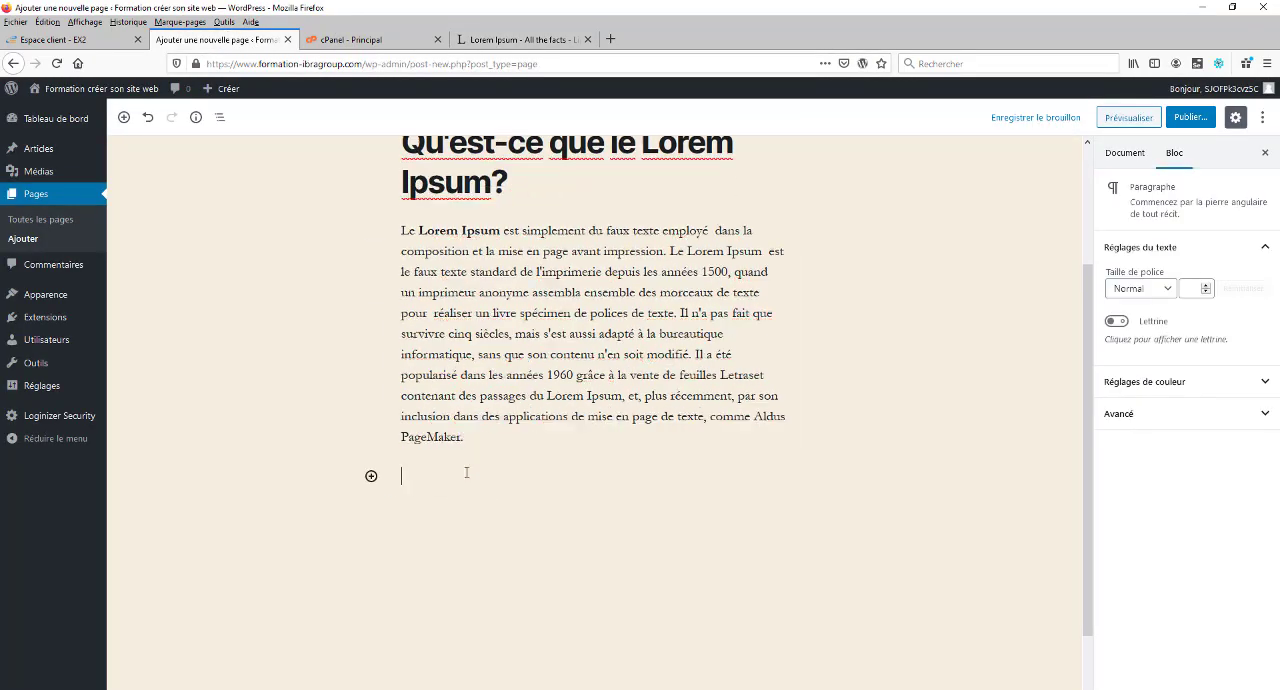
key("Return")
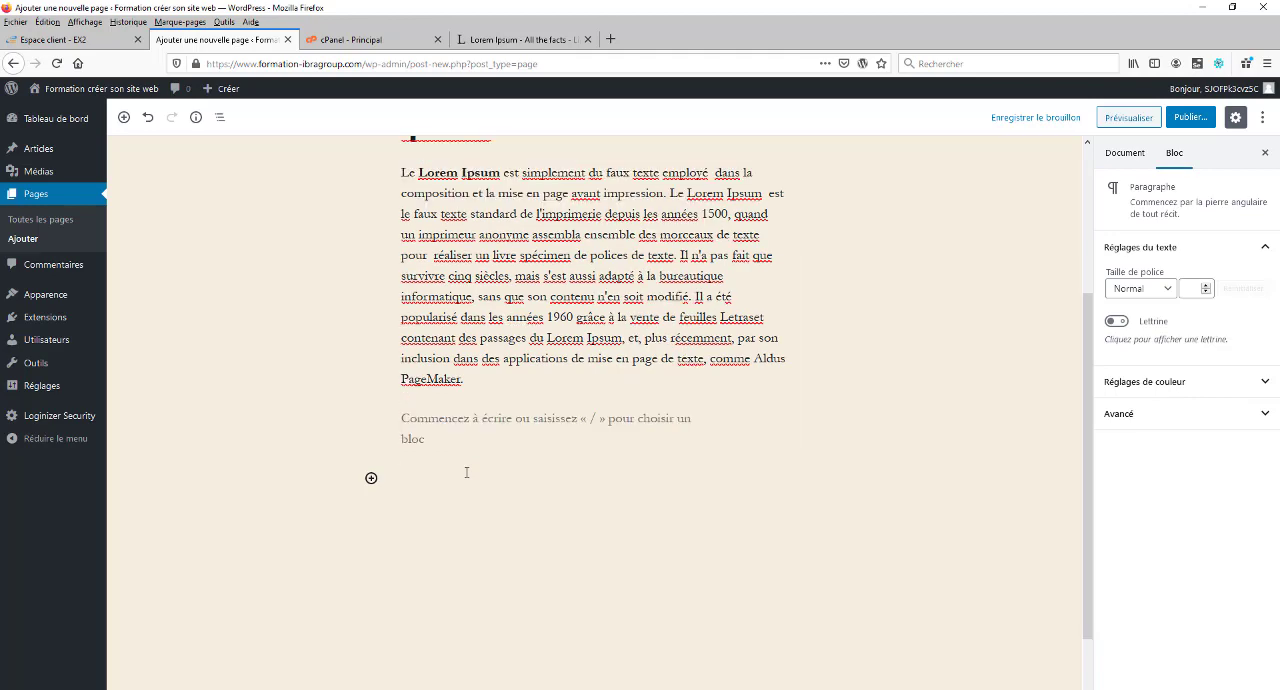
key("ctrl+v")
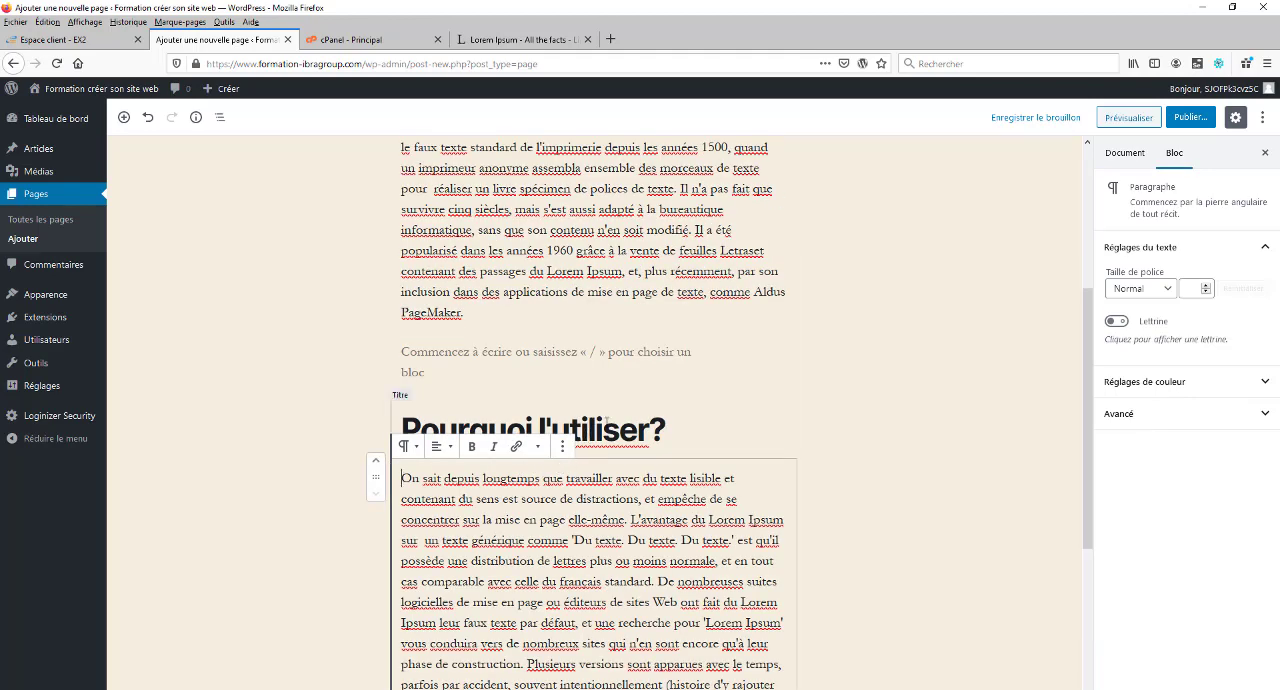
Step: Set the "Pourquoi l'utiliser?" heading to level H3 (Titre 3)
triple_click(485, 432)
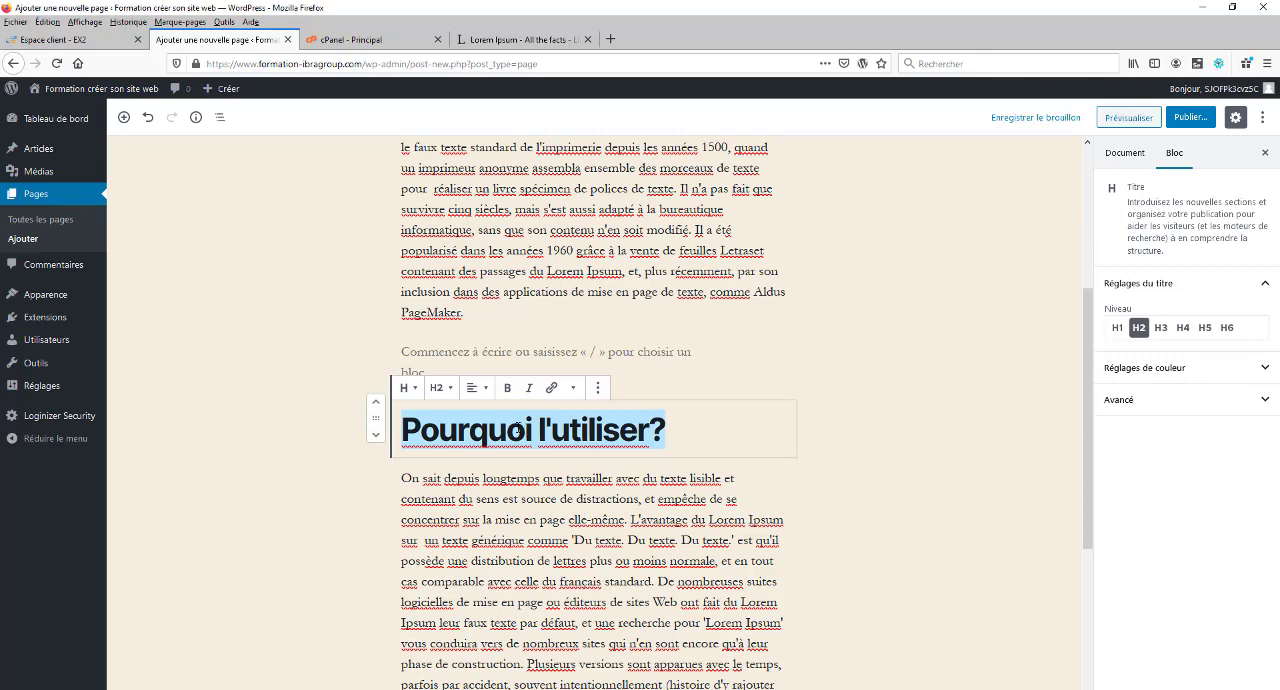
left_click(440, 388)
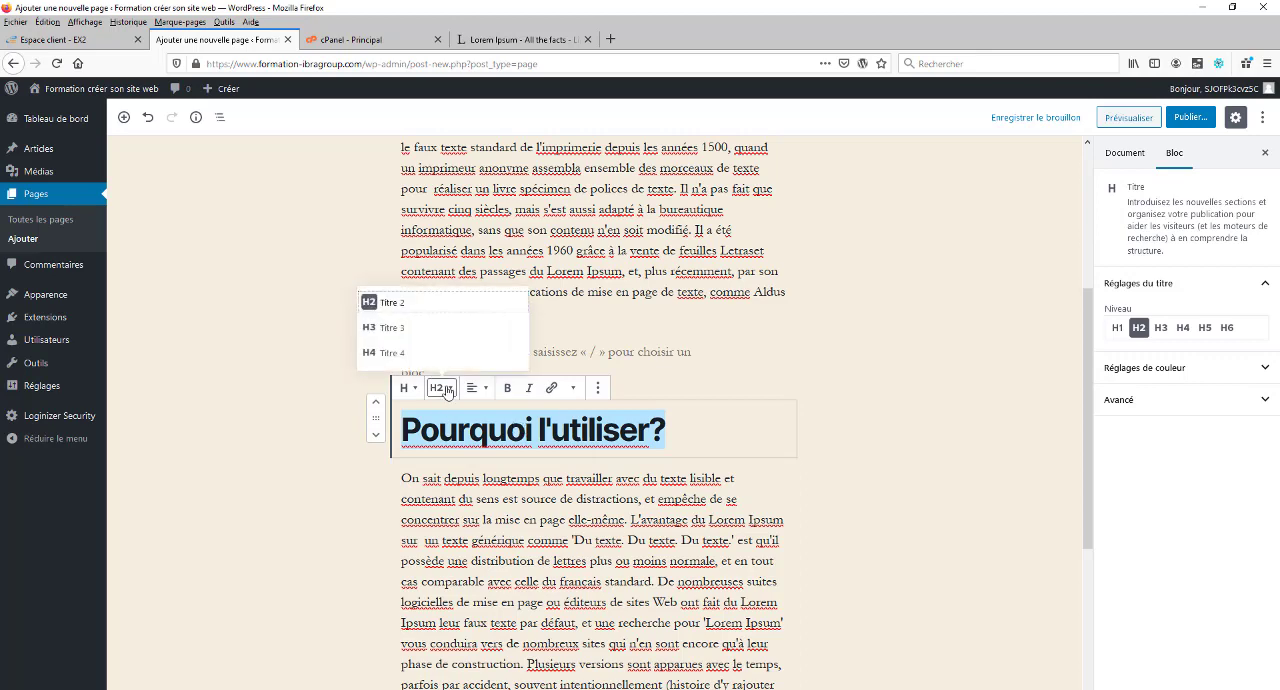
left_click(386, 333)
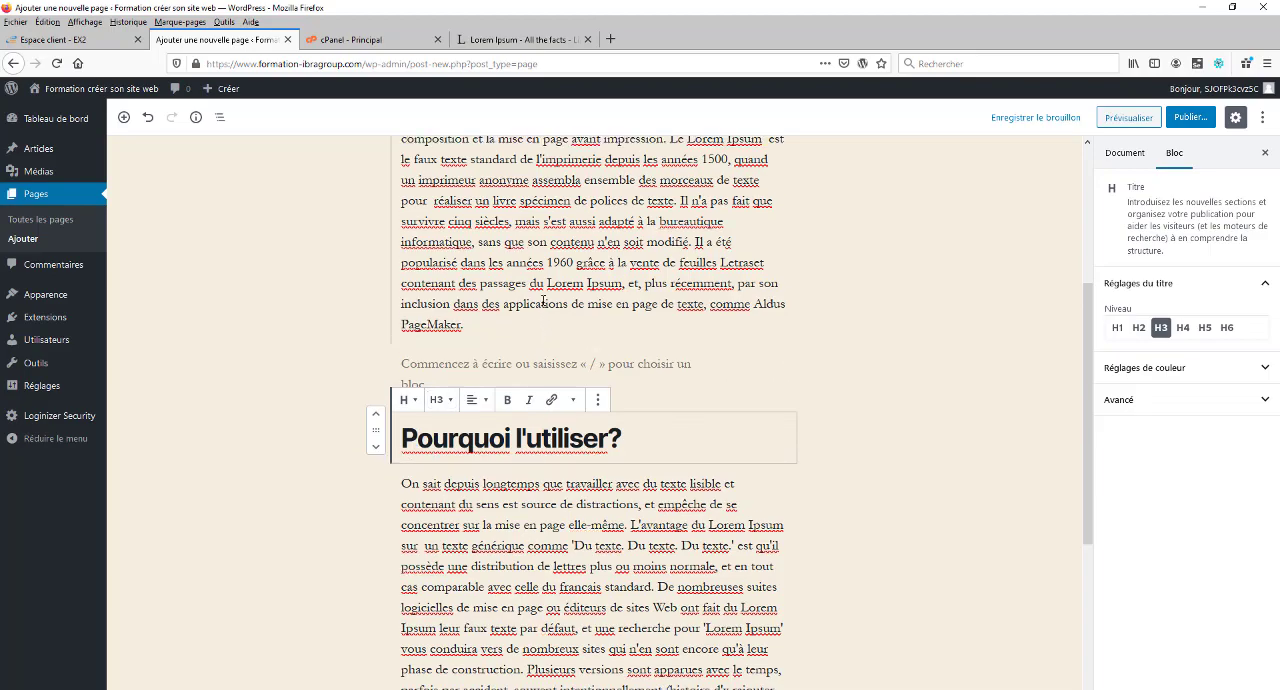
Step: Review the heading hierarchy in the editor and preview the Accueil page from its title down to the footer
scroll(543, 302, "up", 5)
left_click(422, 307)
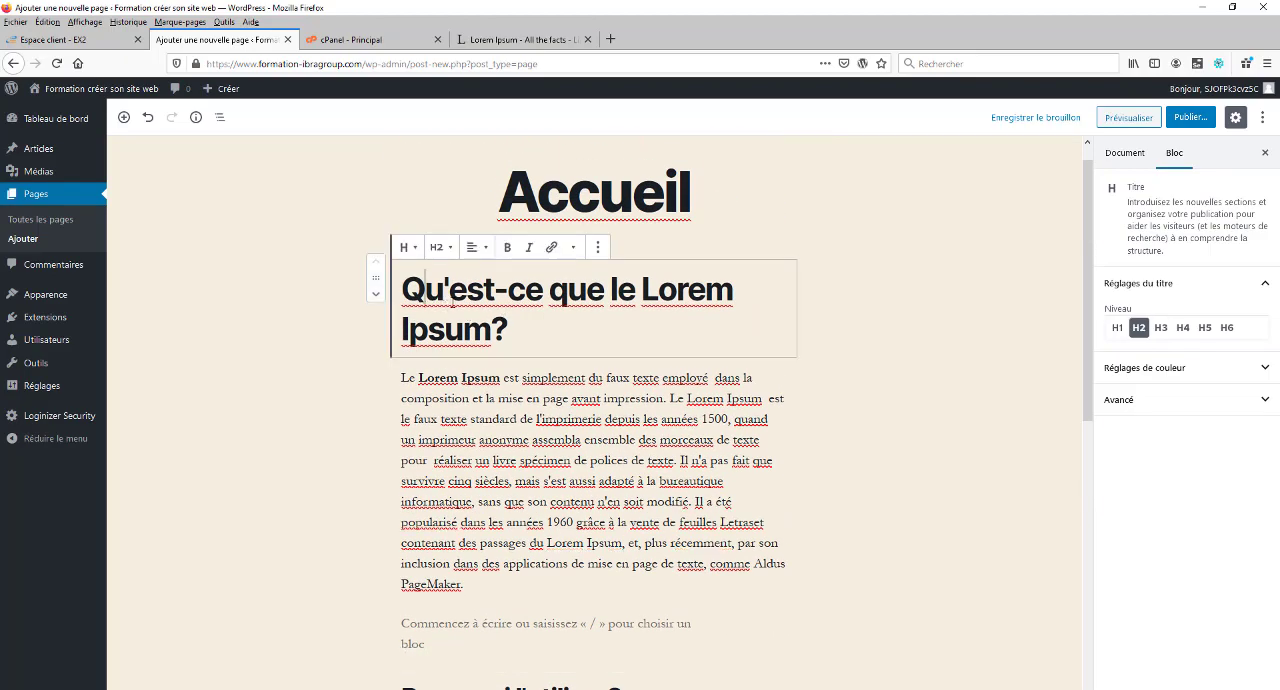
scroll(662, 362, "down", 4)
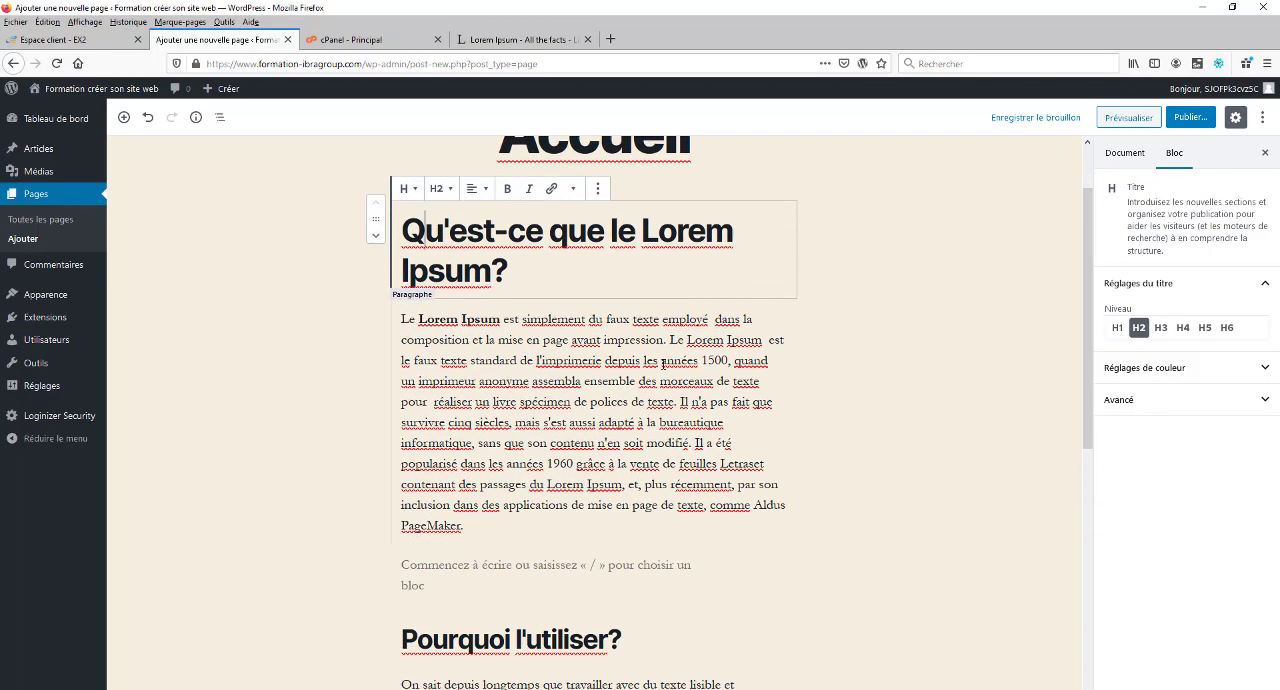
scroll(638, 382, "up", 4)
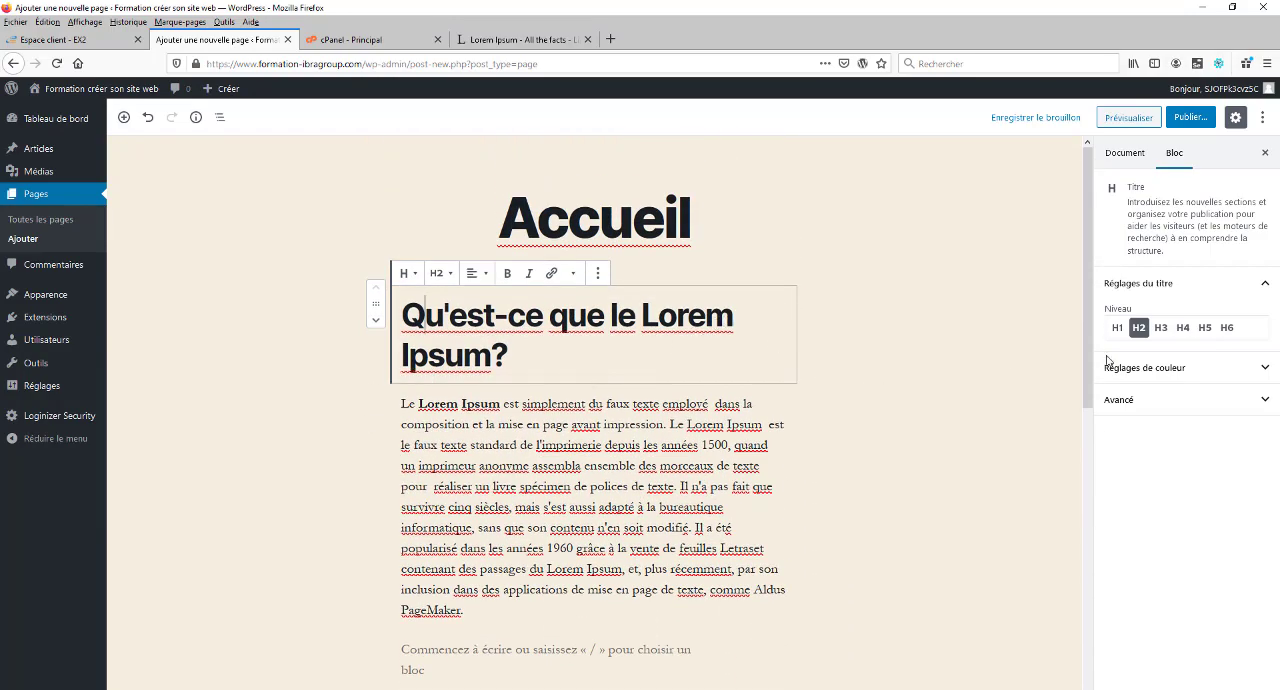
left_click(1130, 118)
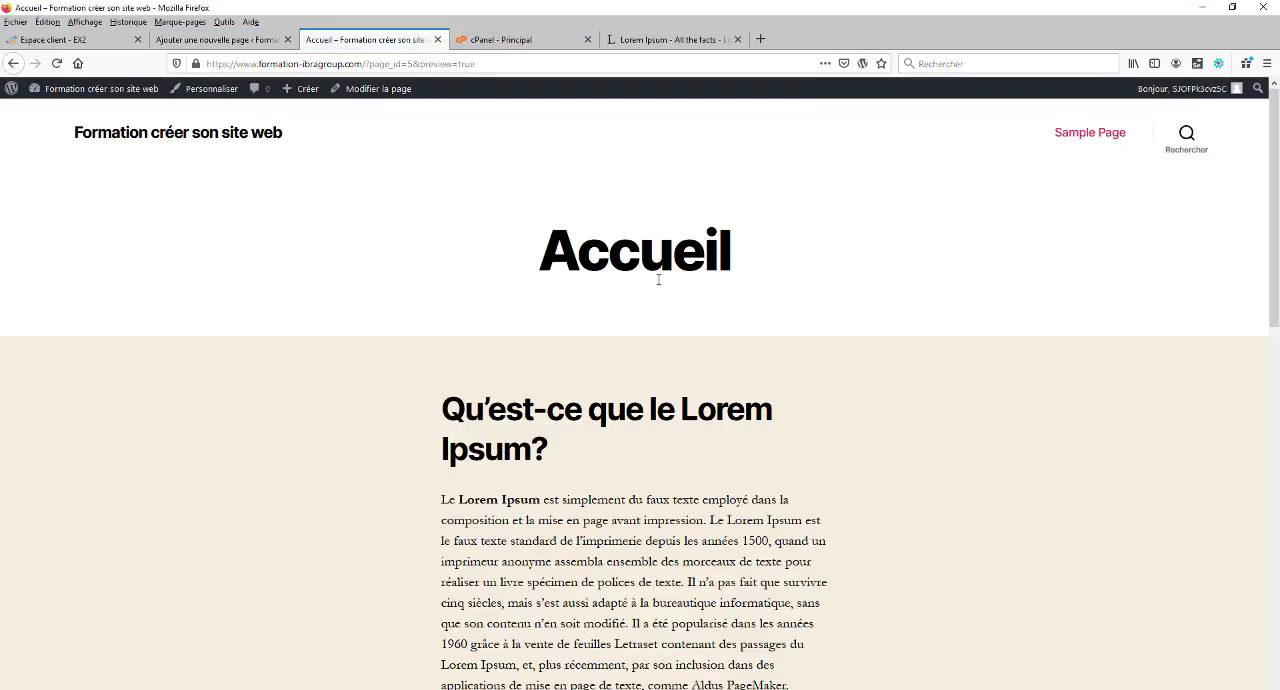
scroll(658, 280, "down", 3)
scroll(658, 288, "up", 2)
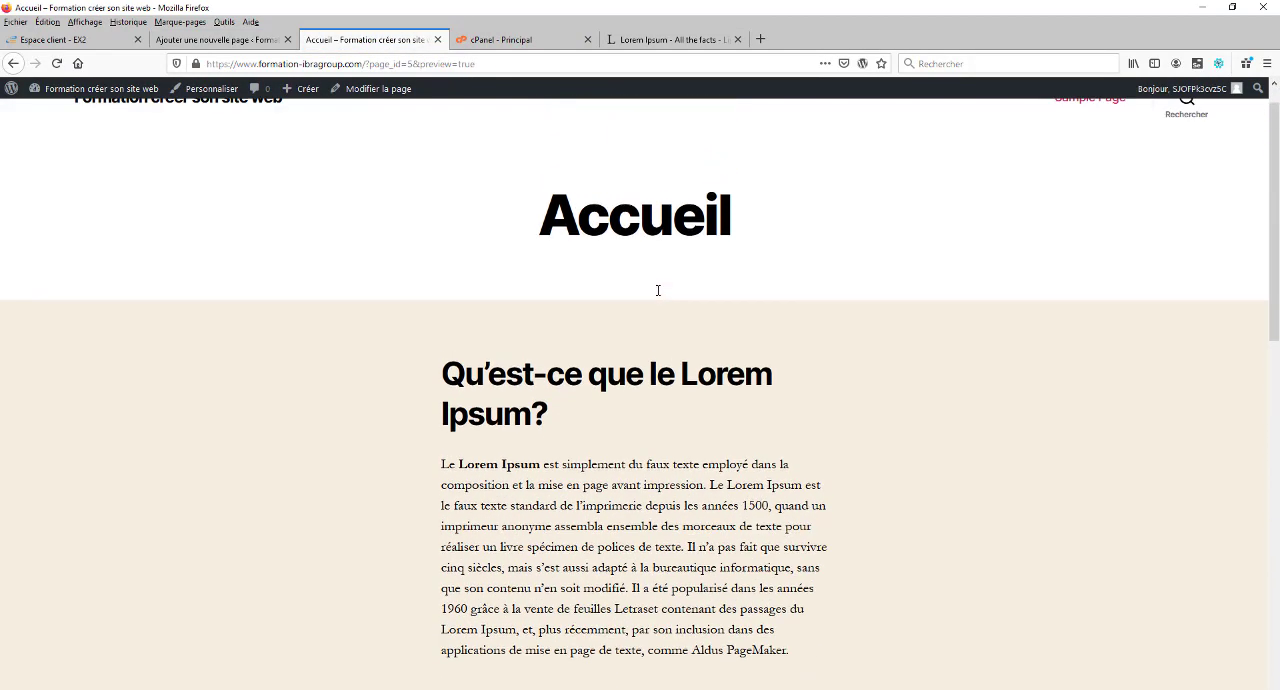
scroll(658, 290, "down", 1)
scroll(728, 403, "down", 3)
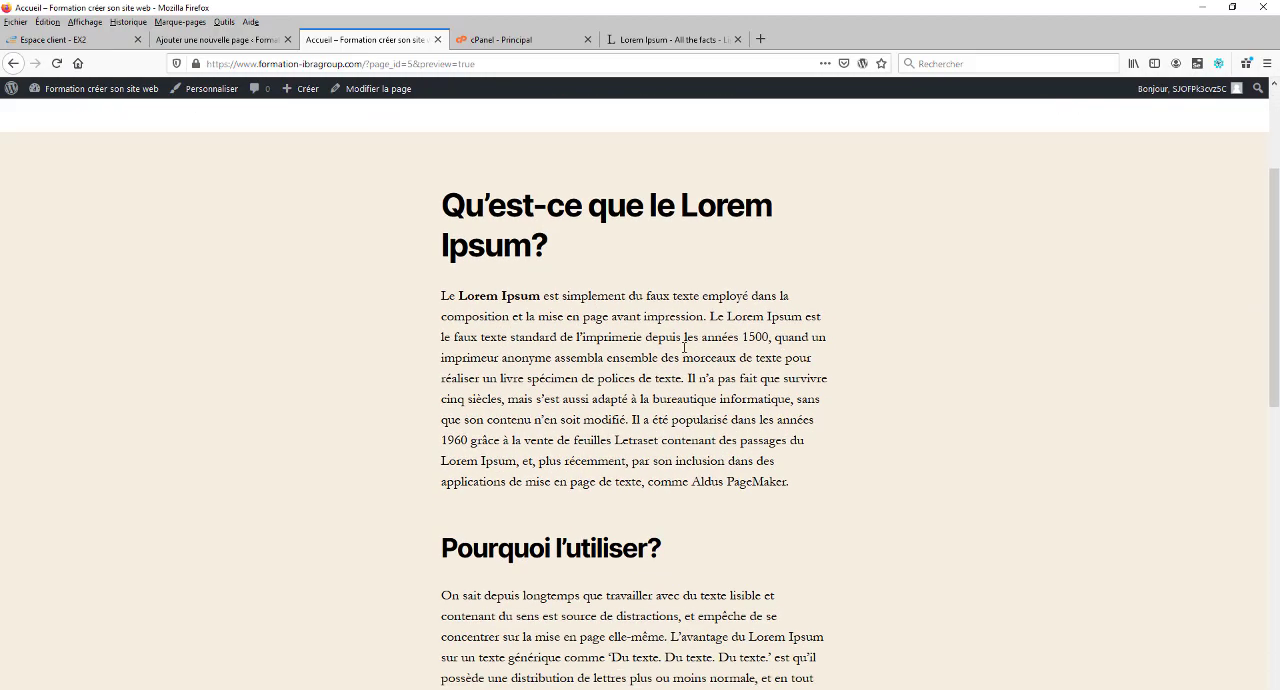
scroll(600, 346, "down", 2)
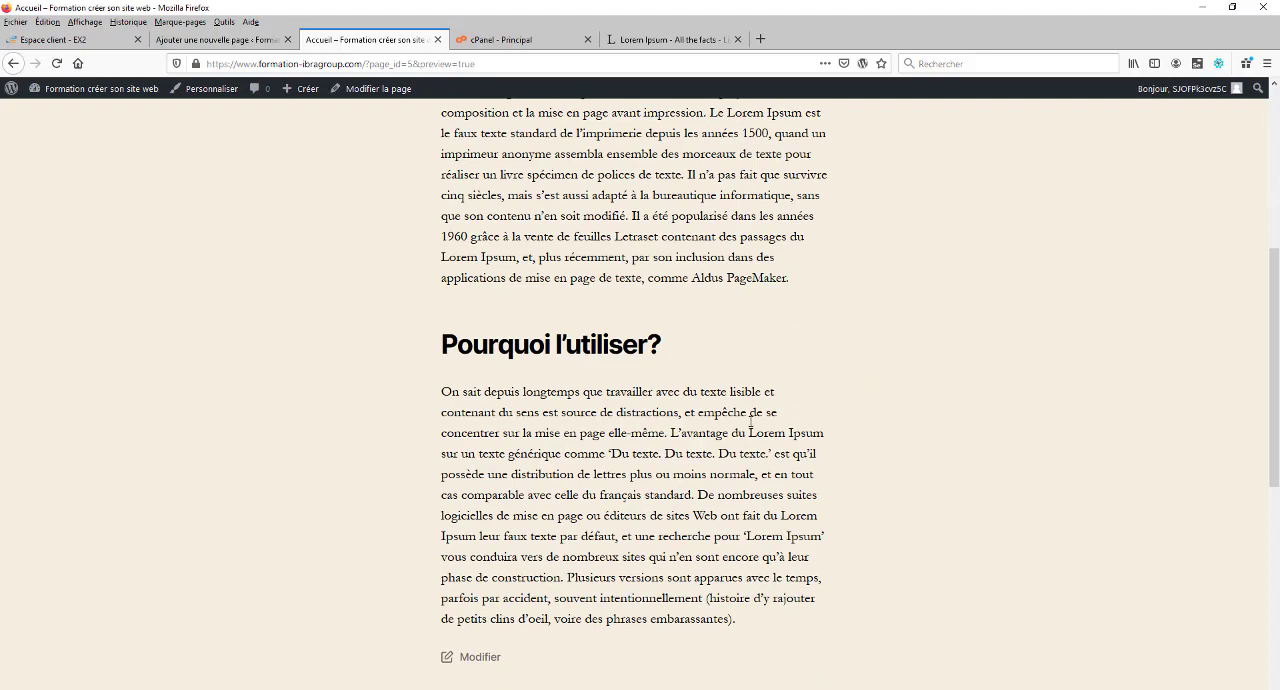
scroll(750, 422, "down", 5)
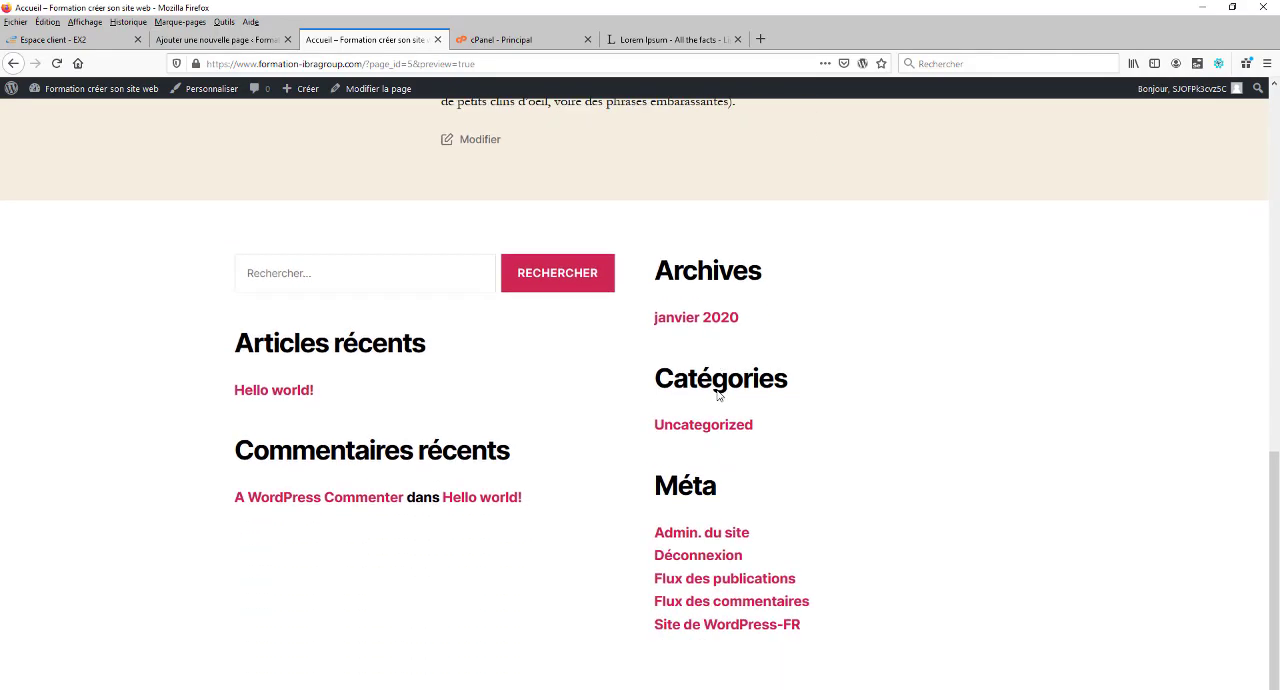
scroll(717, 397, "down", 1)
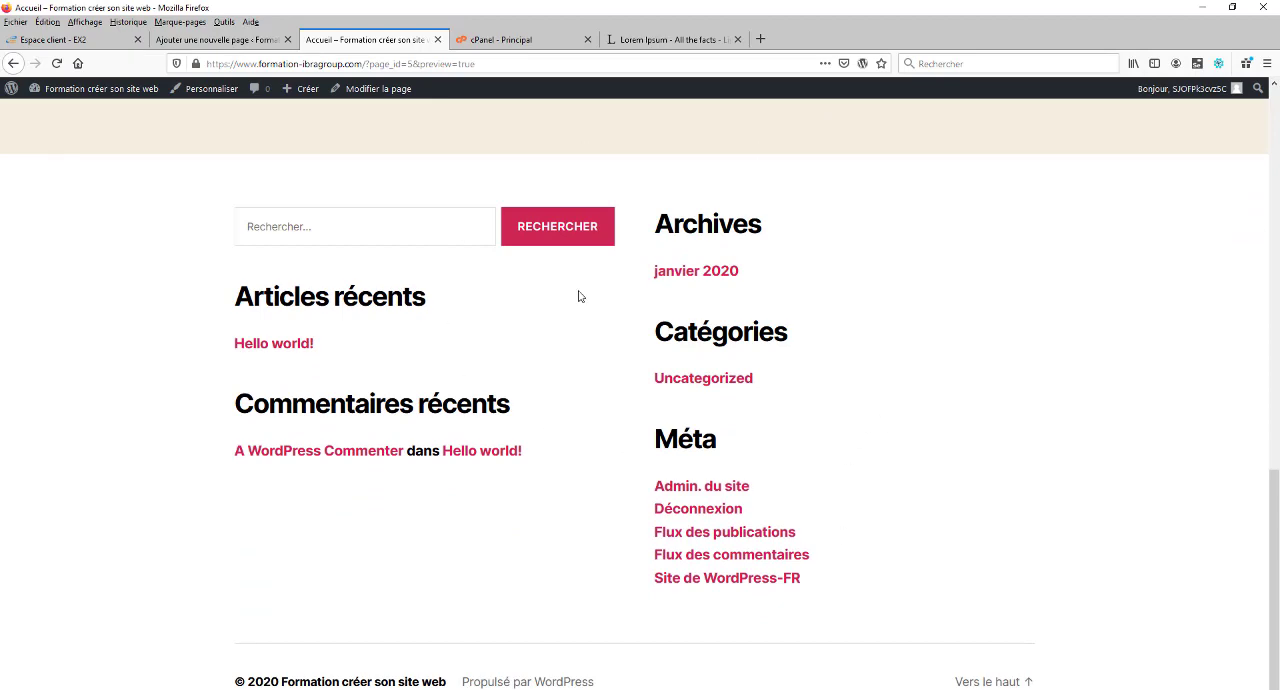
Step: Return to the editor and publish the Accueil page immediately with public visibility, closing the publication confirmation
left_click(240, 40)
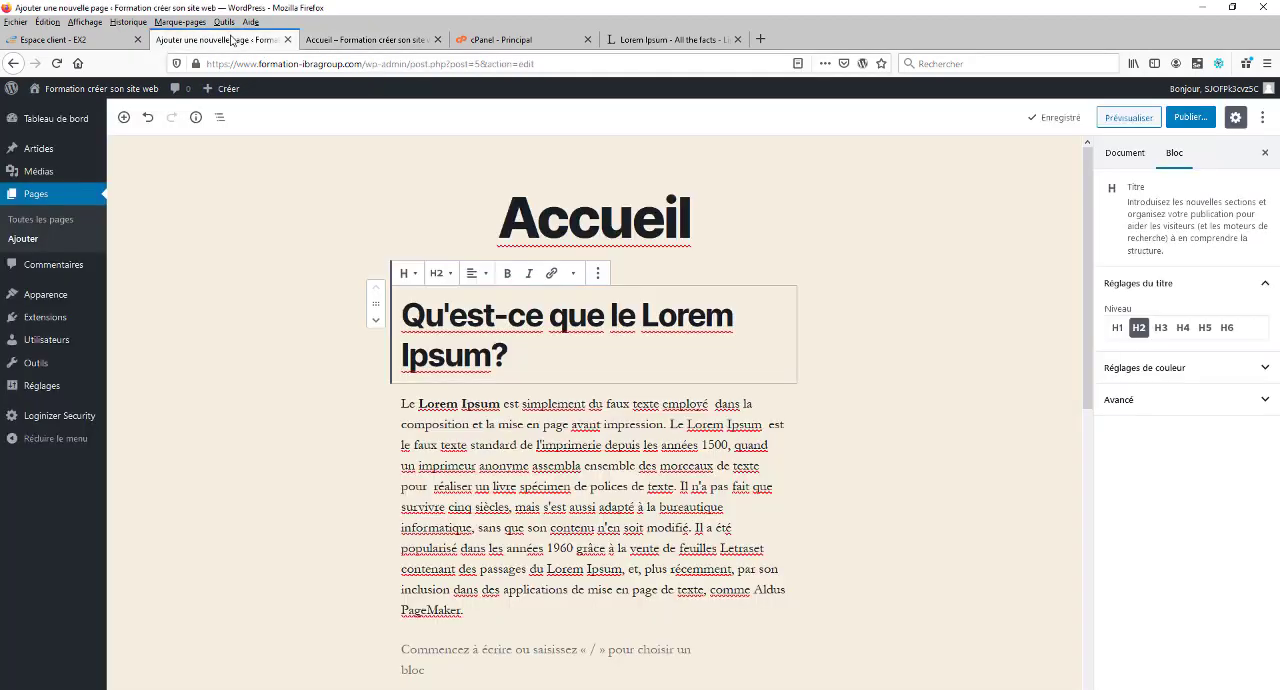
left_click(1193, 119)
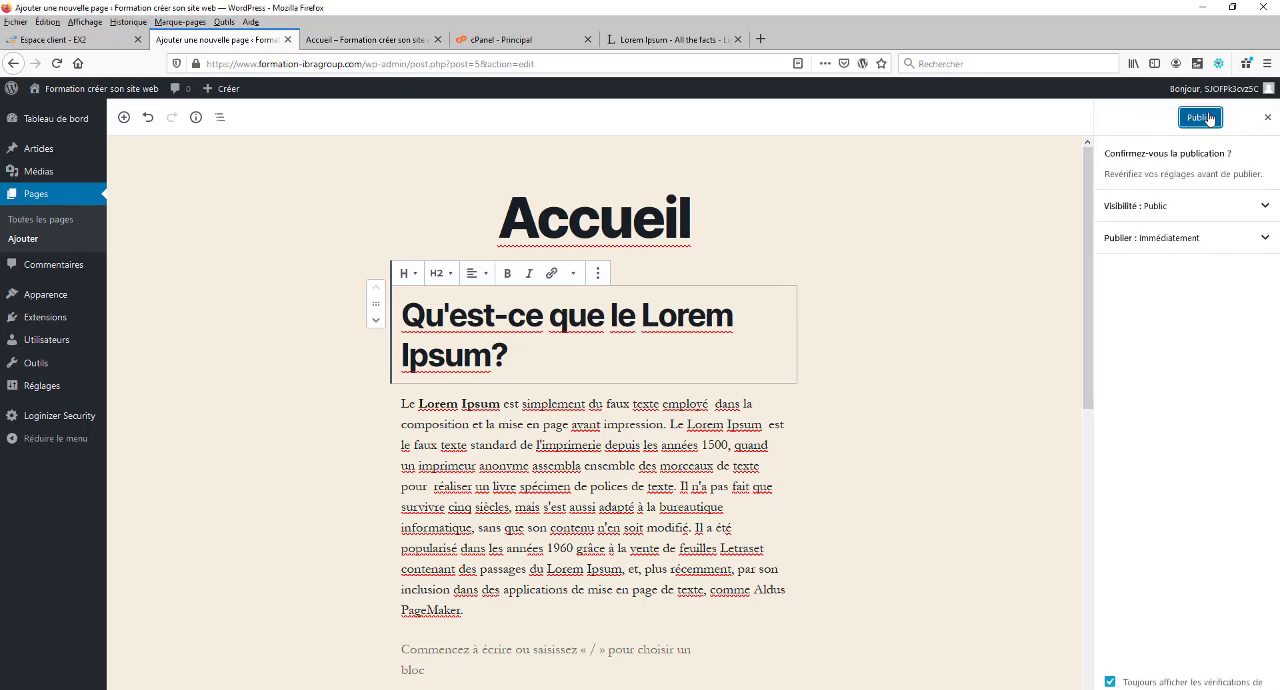
left_click(1204, 118)
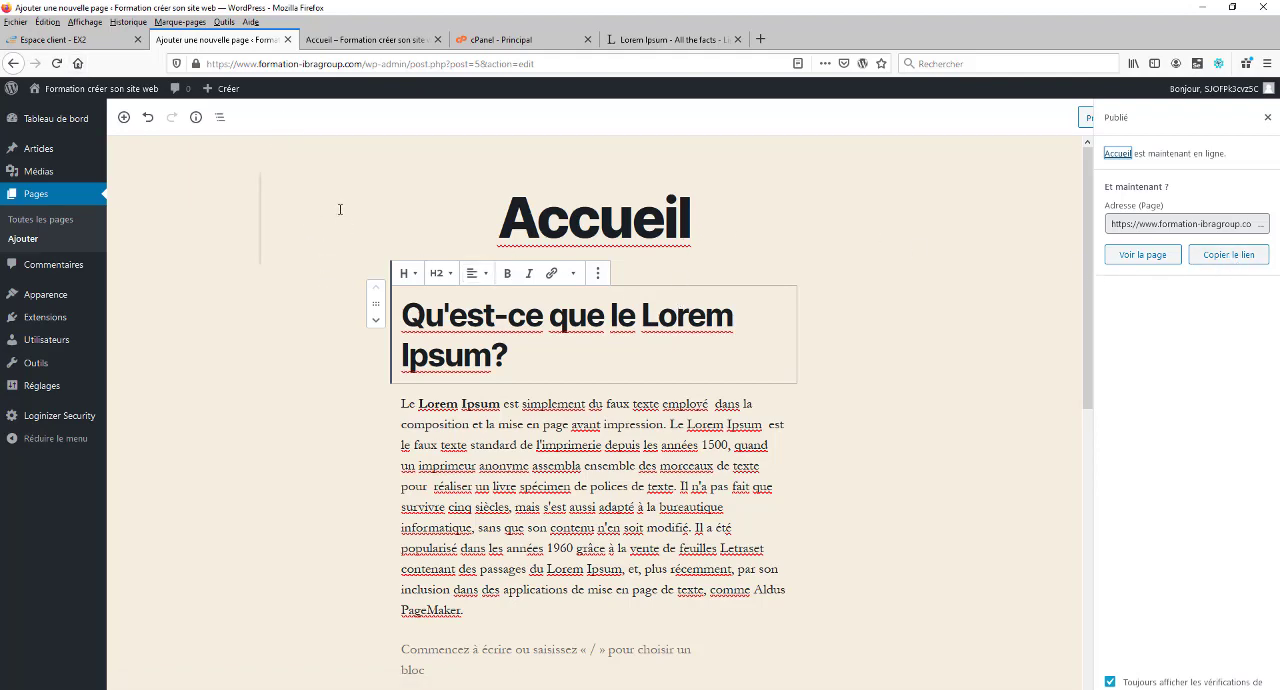
left_click(1267, 117)
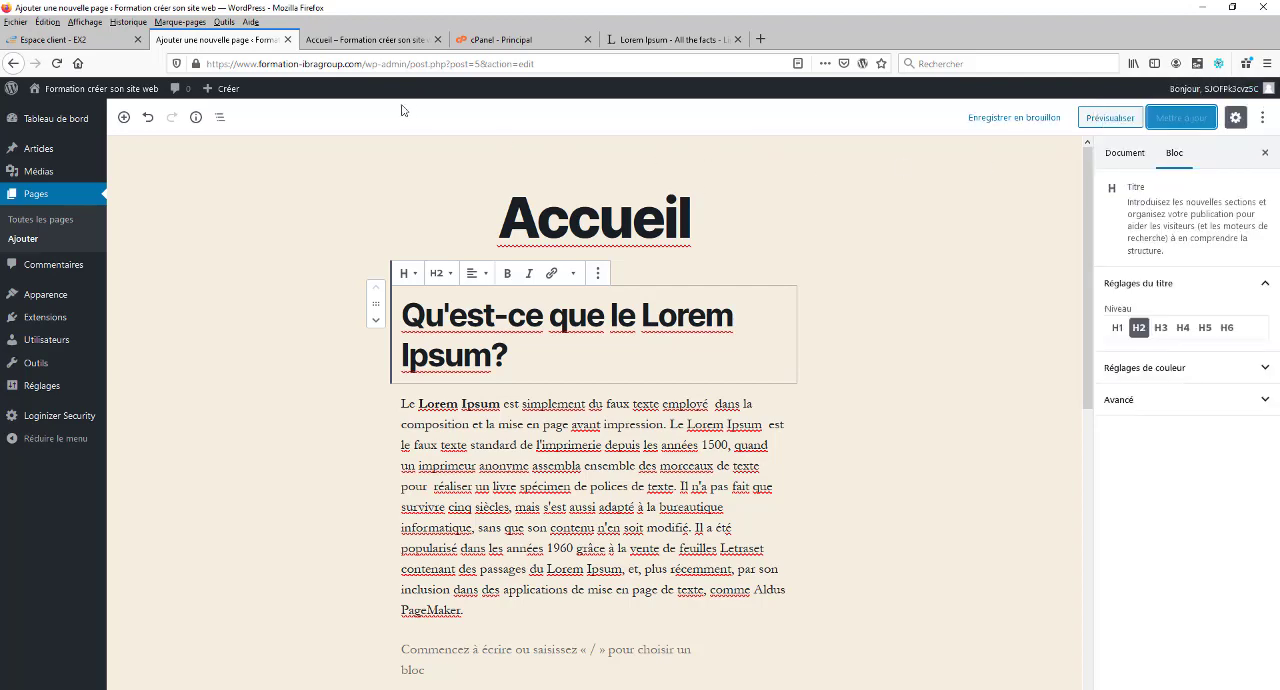
Step: Create a new page and title it "Qui sommes-nous"
mouse_move(226, 93)
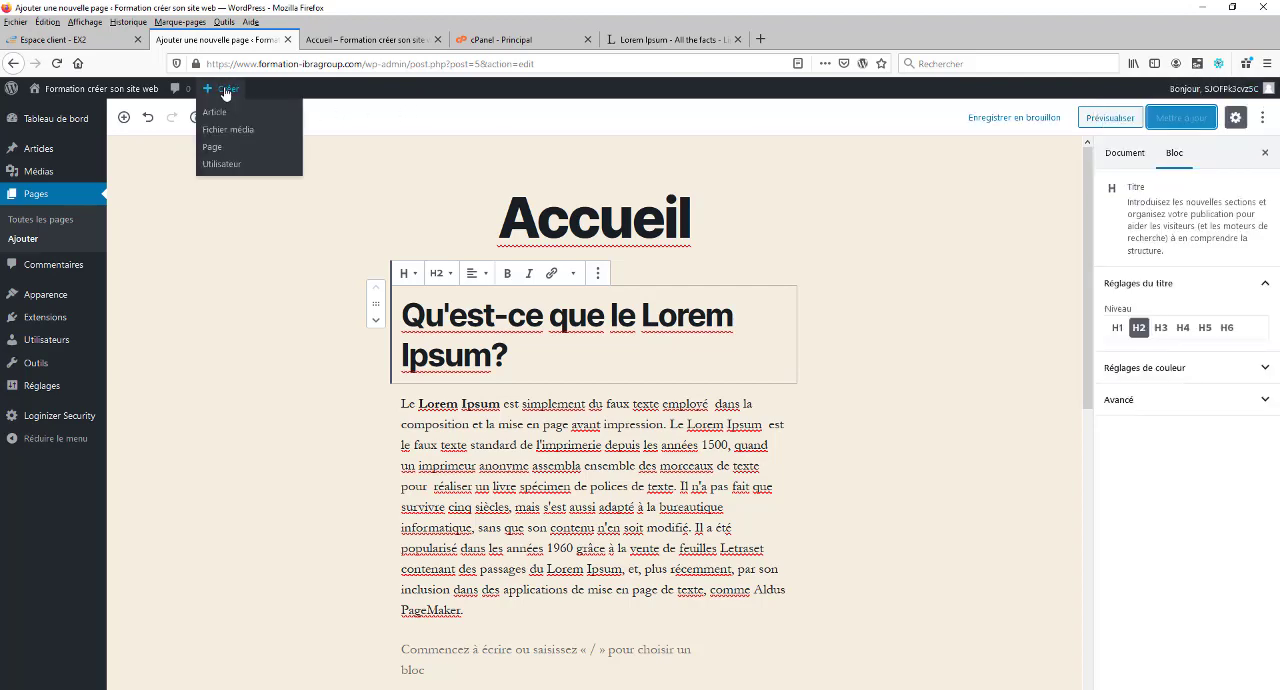
left_click(214, 150)
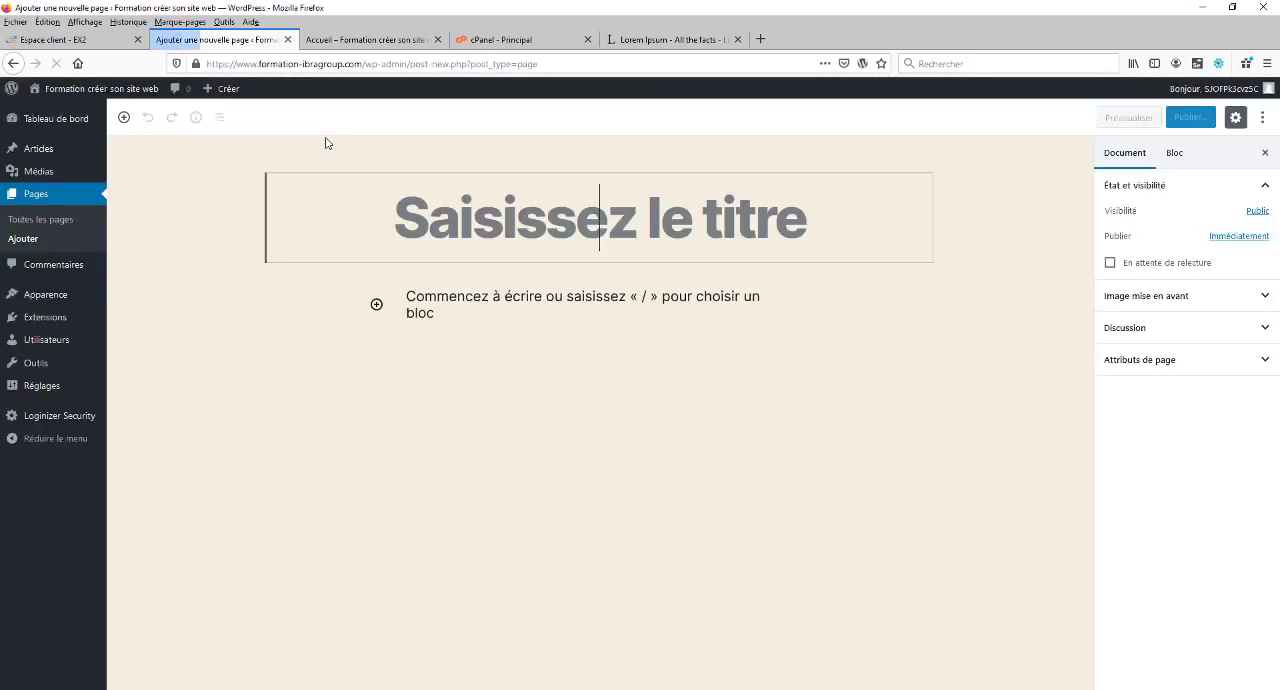
type("Qui")
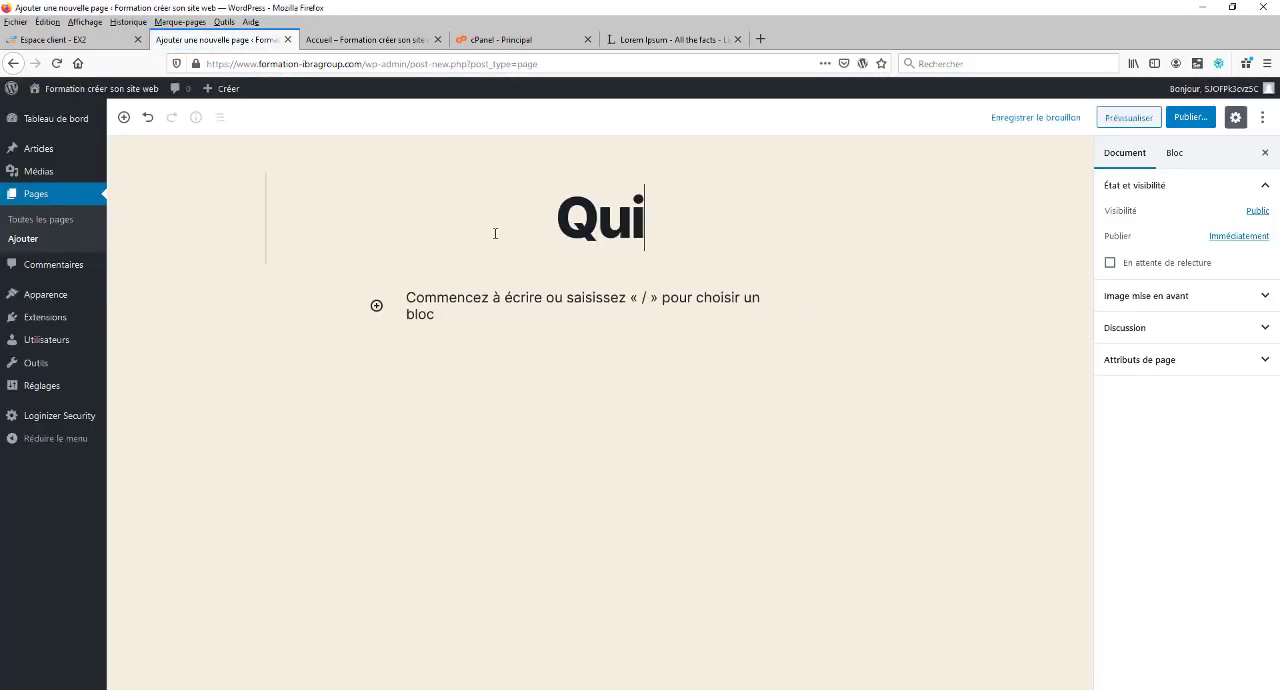
type(" sommes-n")
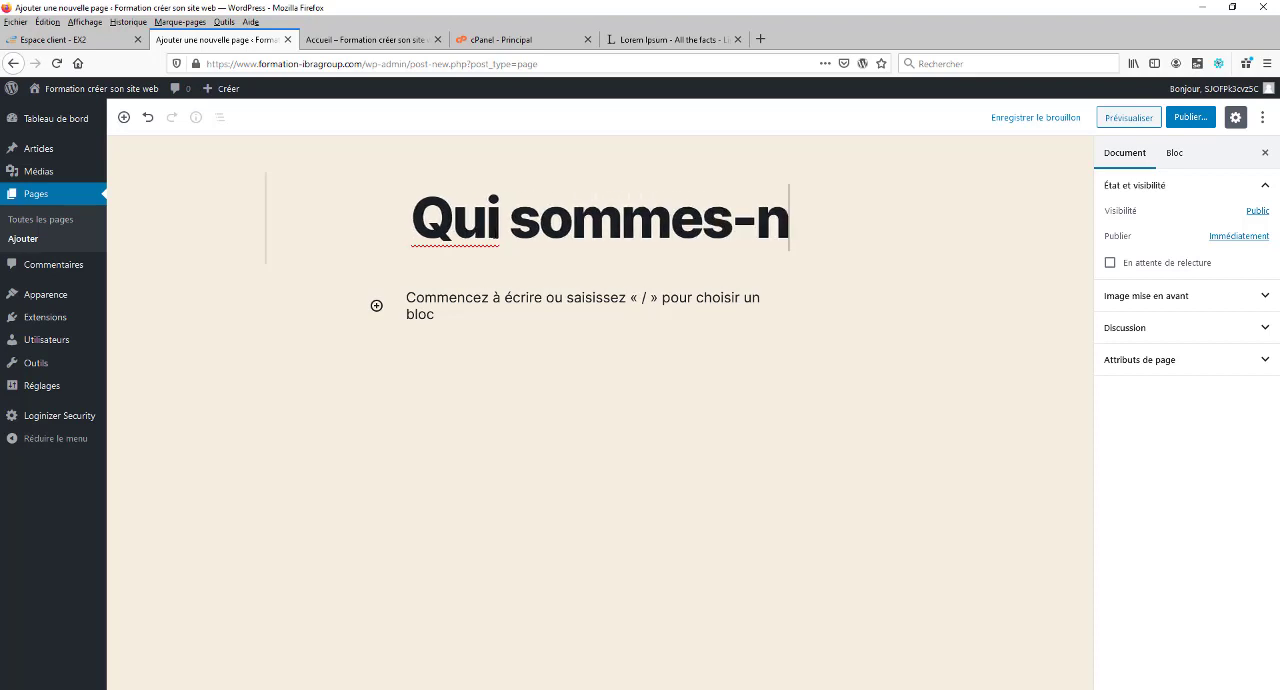
type("ous")
Step: Copy the "D'où vient-il?" heading and text from the Lorem Ipsum site into the page body, splitting the paragraph before "Lorem Ipsum. Il provient"
left_click(745, 302)
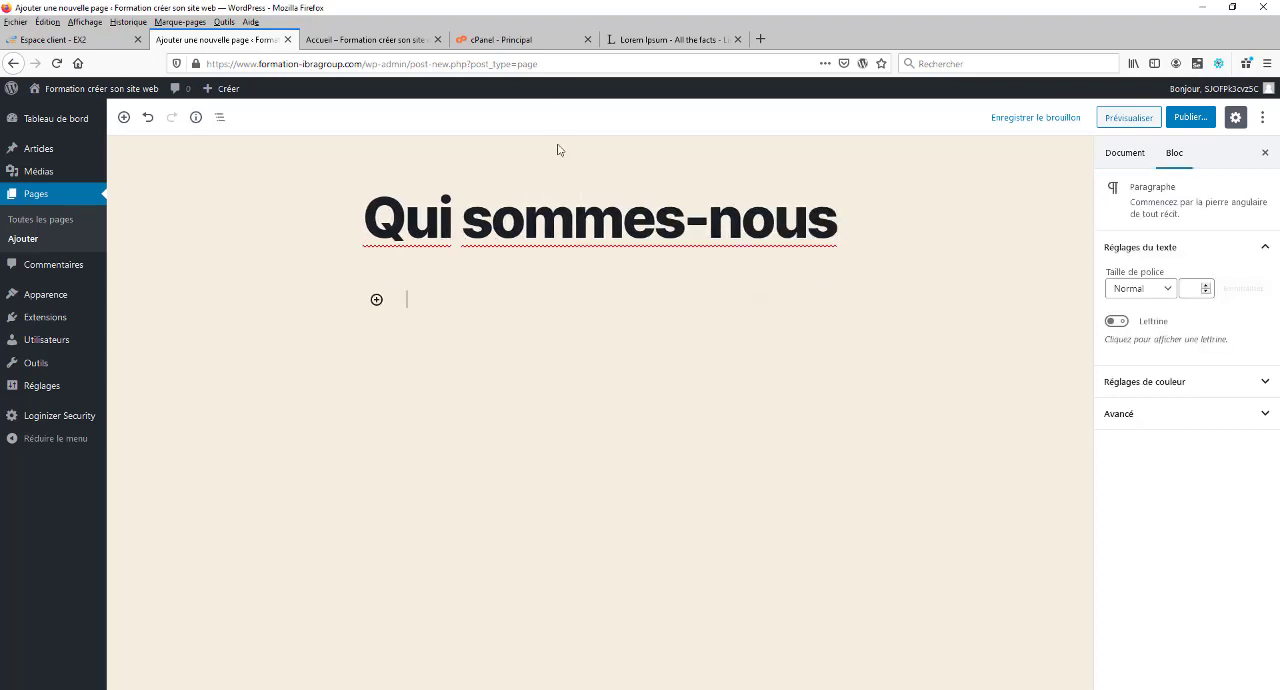
left_click(640, 40)
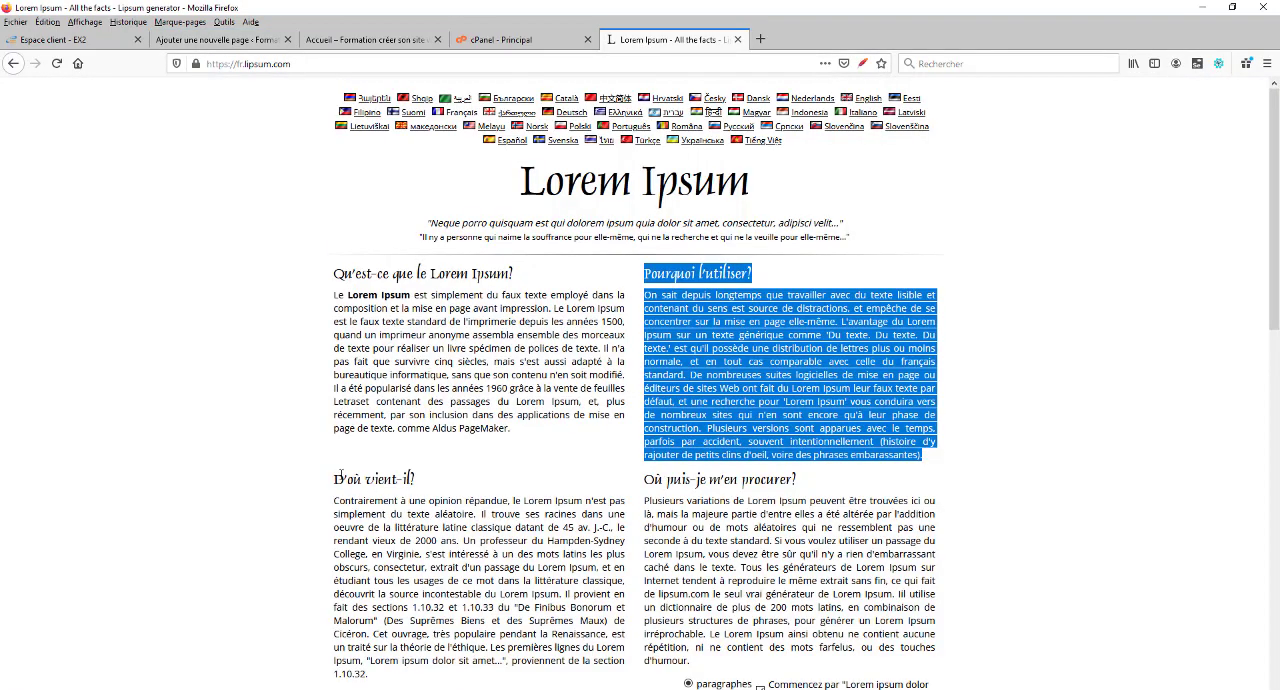
left_click(336, 480)
left_click_drag(336, 478, 458, 677)
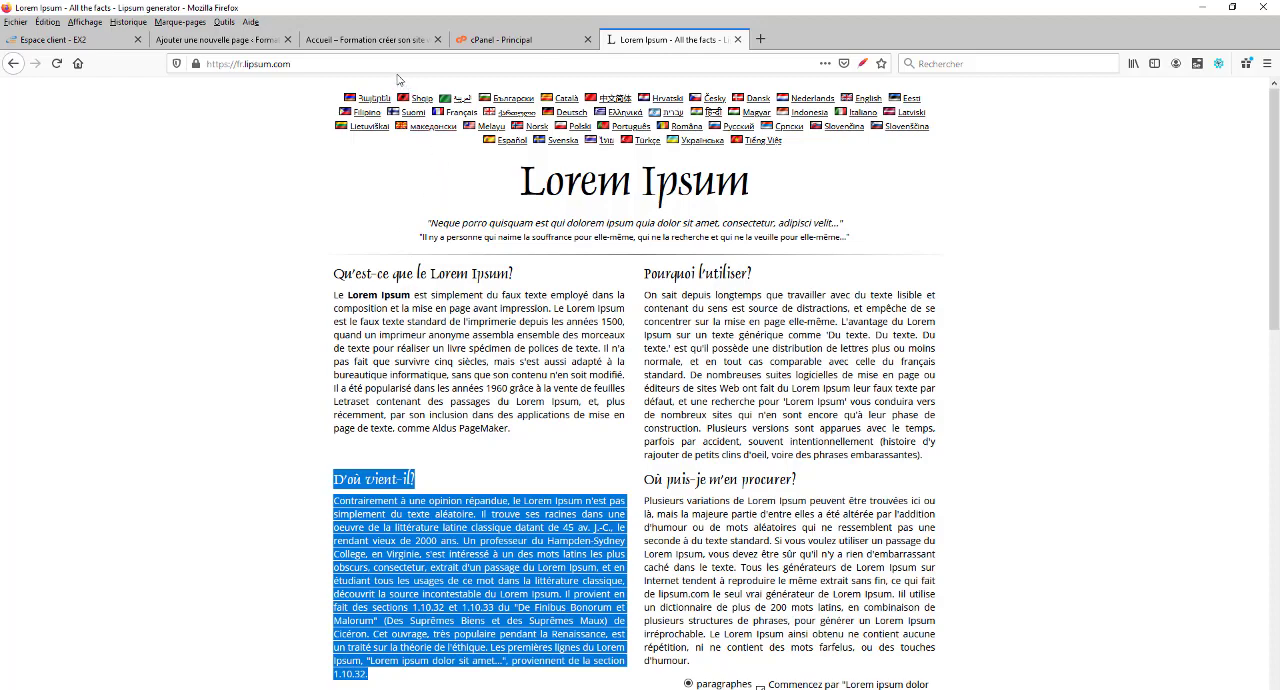
left_click(362, 40)
left_click(220, 40)
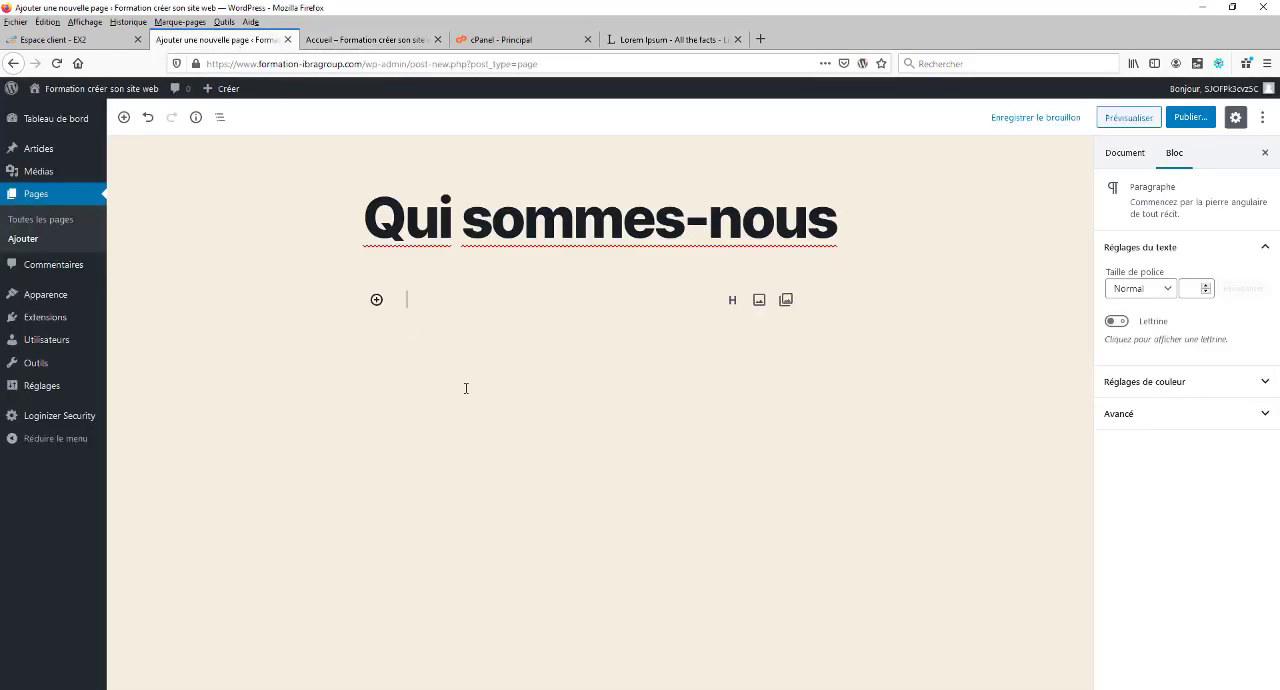
type("D'où vient-il? Contrairement à une opinion répandue, le Lorem Ipsum n'est pas simplement du texte aléatoire. Il trouve ses racines dans une oeuvre de la littérature latine classique datant de 45 av. J.-C., le rendant vieux de 2000 ans. Un professeur du Hampden-Sydney College, en Virginie, s'est intéressé à un des mots latins les plus obscurs, consectetur, extrait d'un passage du Lorem Ipsum, et en étudiant tous les usages de ce mot dans la littérature classique, découvrit la source incontestable du Lorem Ipsum. Il provient en fait des sections 1.10.32 et 1.10.33 du \"De Finibus Bonorum et Malorum\" (Des Suprêmes Biens et des Suprêmes Maux) de Cicéron. Cet ouvrage, très populaire pendant la Renaissance, est un traité sur la théorie de l'éthique. Les premières lignes du Lorem Ipsum, \"Lorem ipsum dolor sit amet...\", proviennent de la section 1.10.32.")
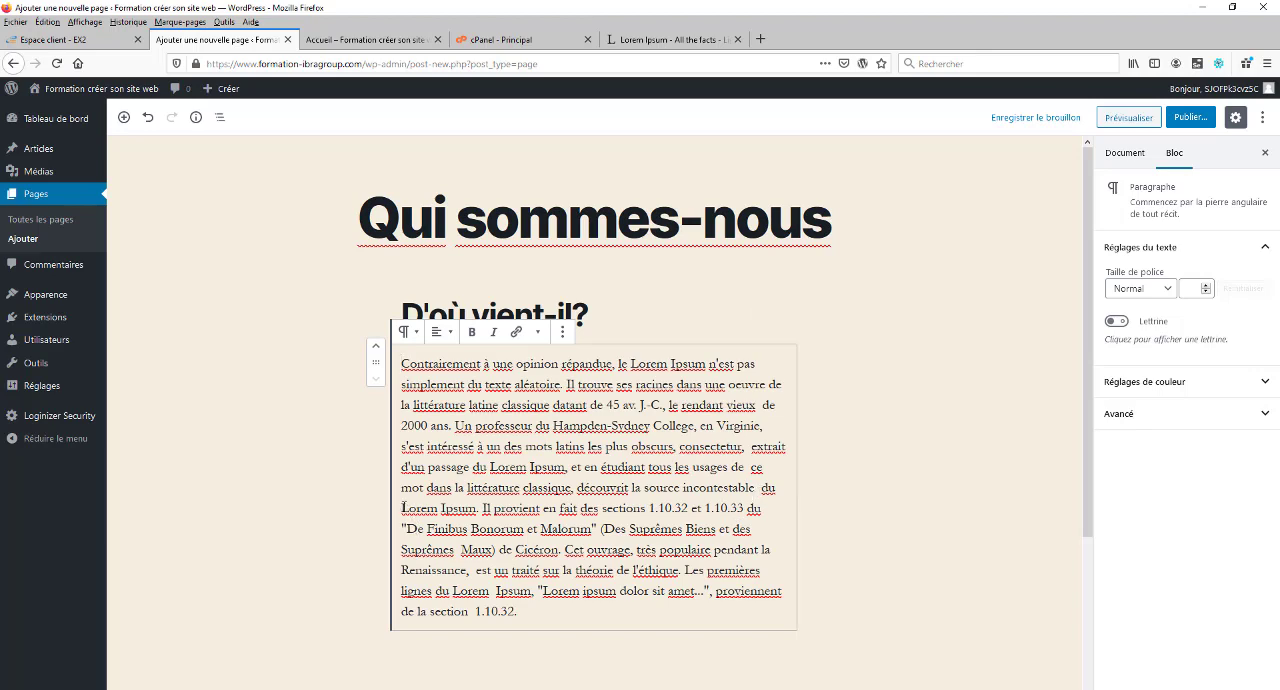
key("Return")
key("Delete")
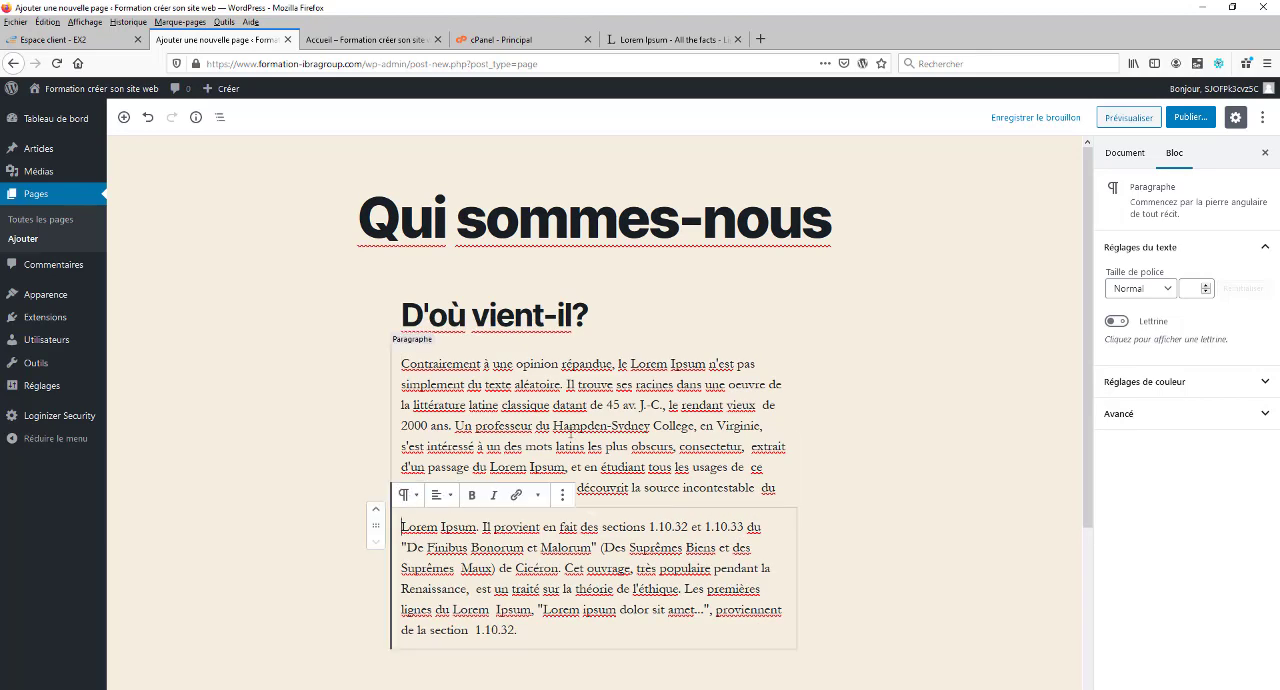
Step: Set the "D'où vient-il?" heading to level H4 (Titre 4)
double_click(508, 316)
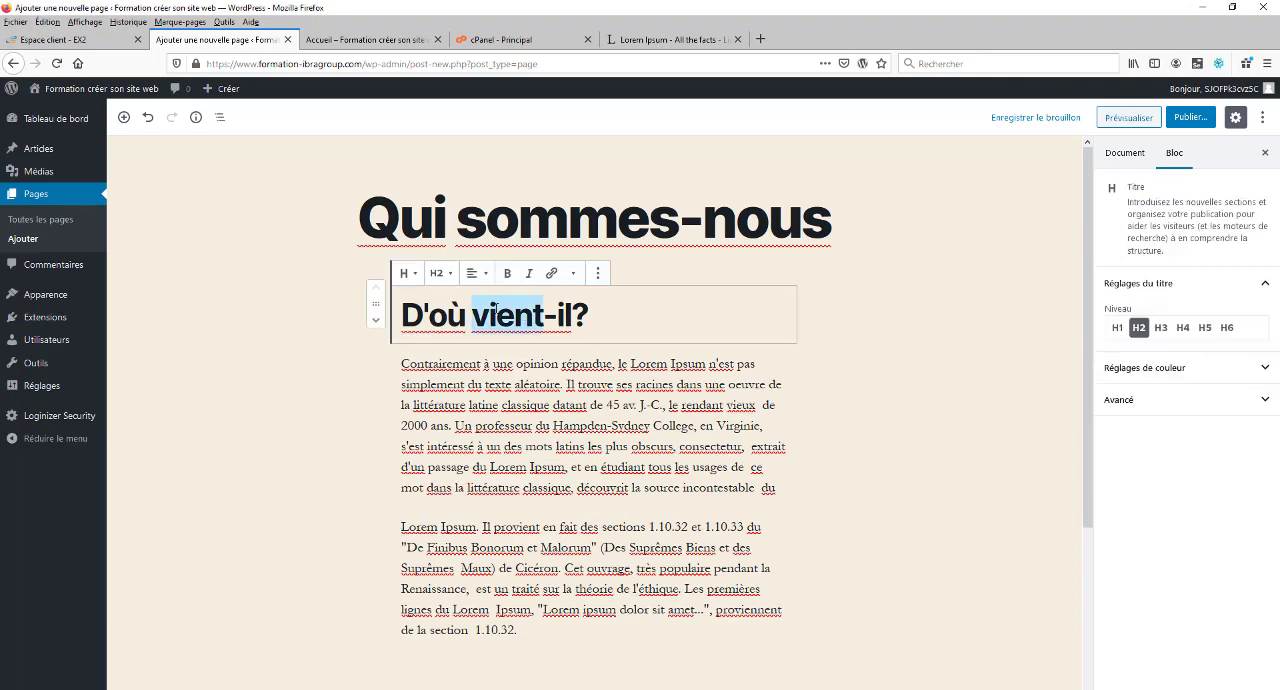
triple_click(493, 313)
left_click(441, 273)
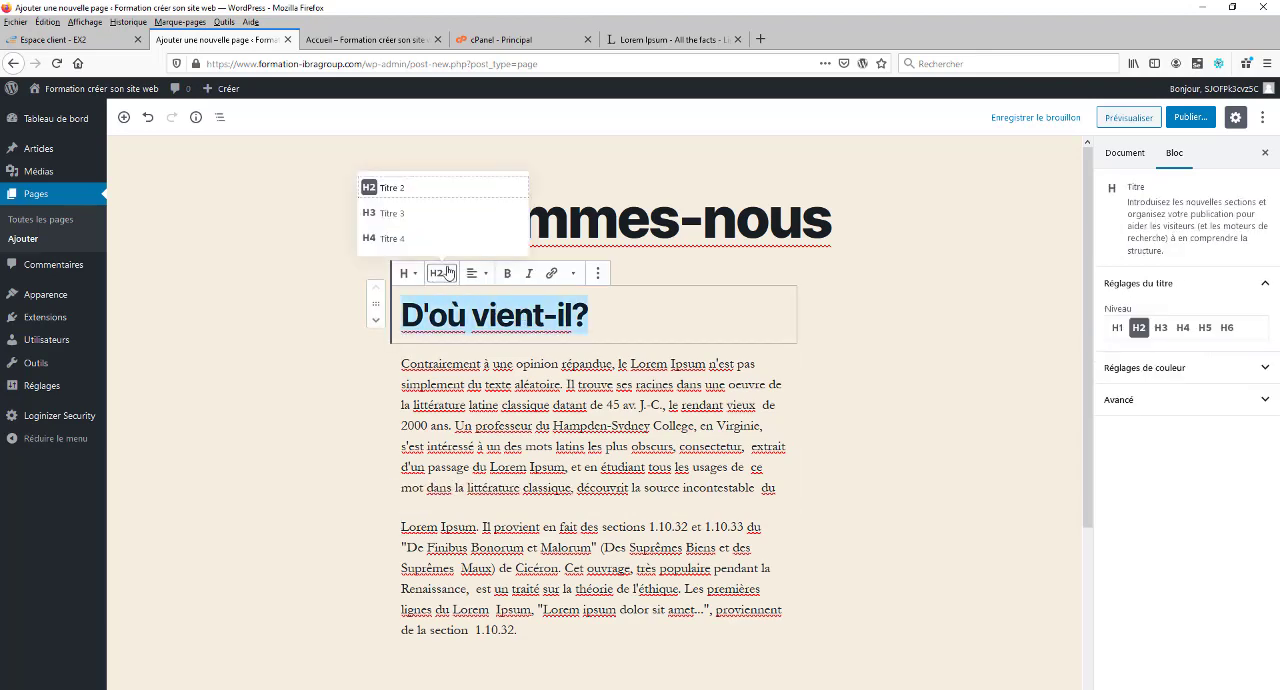
left_click(390, 238)
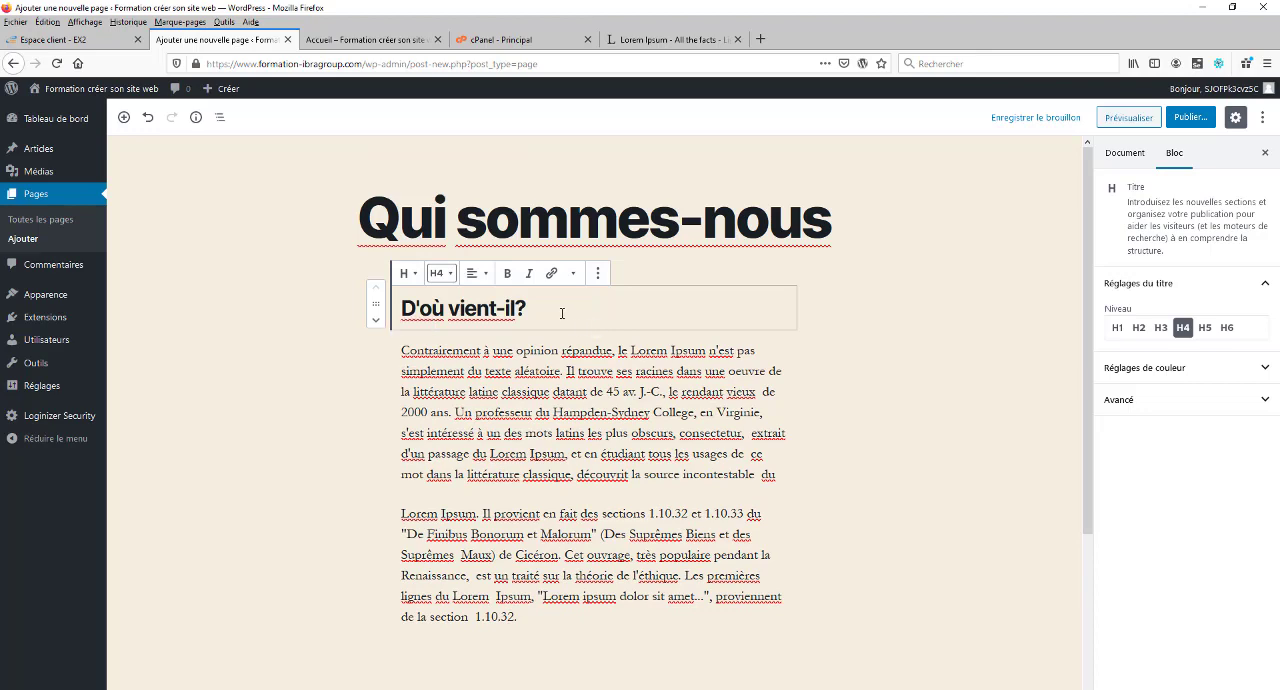
Step: Insert an Image block below the last paragraph of the "Qui sommes-nous" page
left_click(569, 412)
left_click(624, 510)
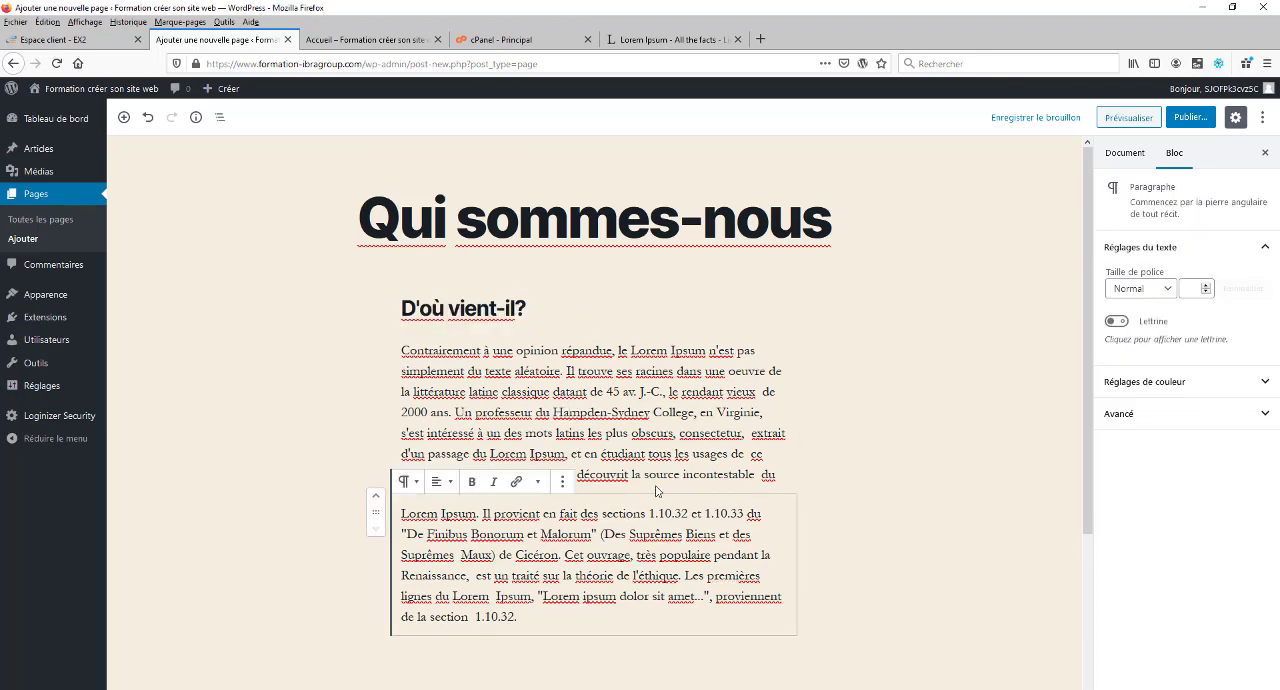
left_click(536, 617)
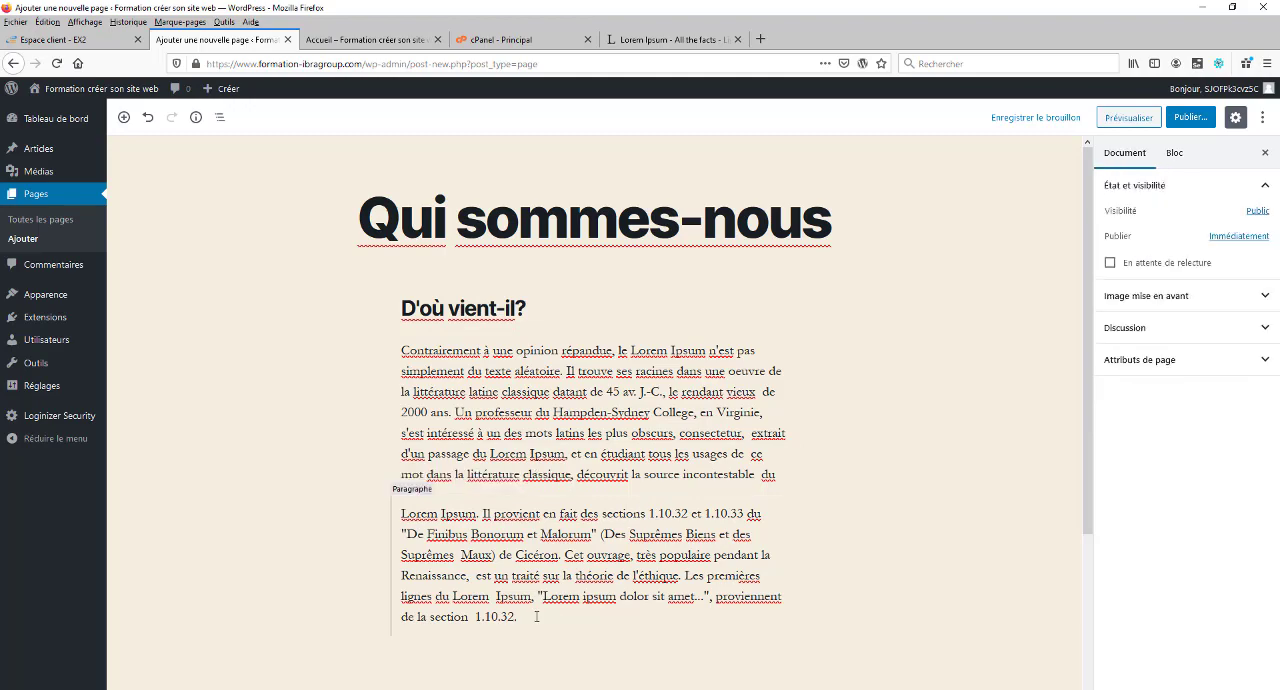
key("Return")
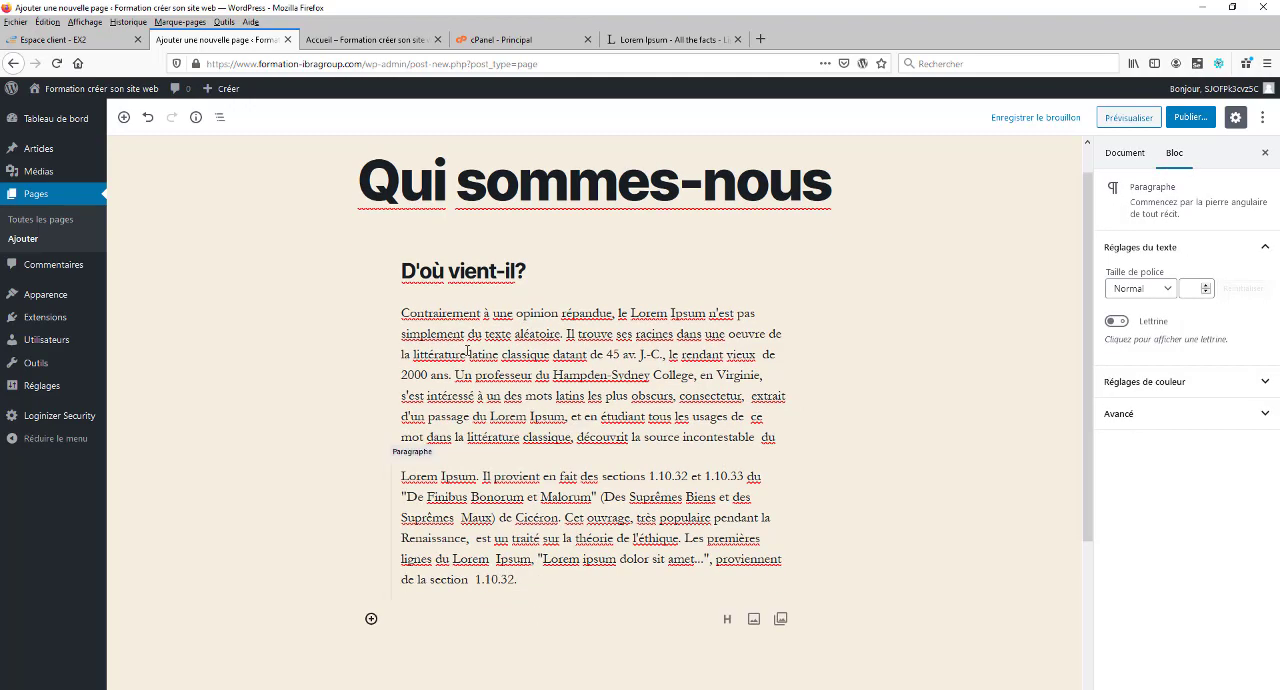
scroll(750, 317, "up", 1)
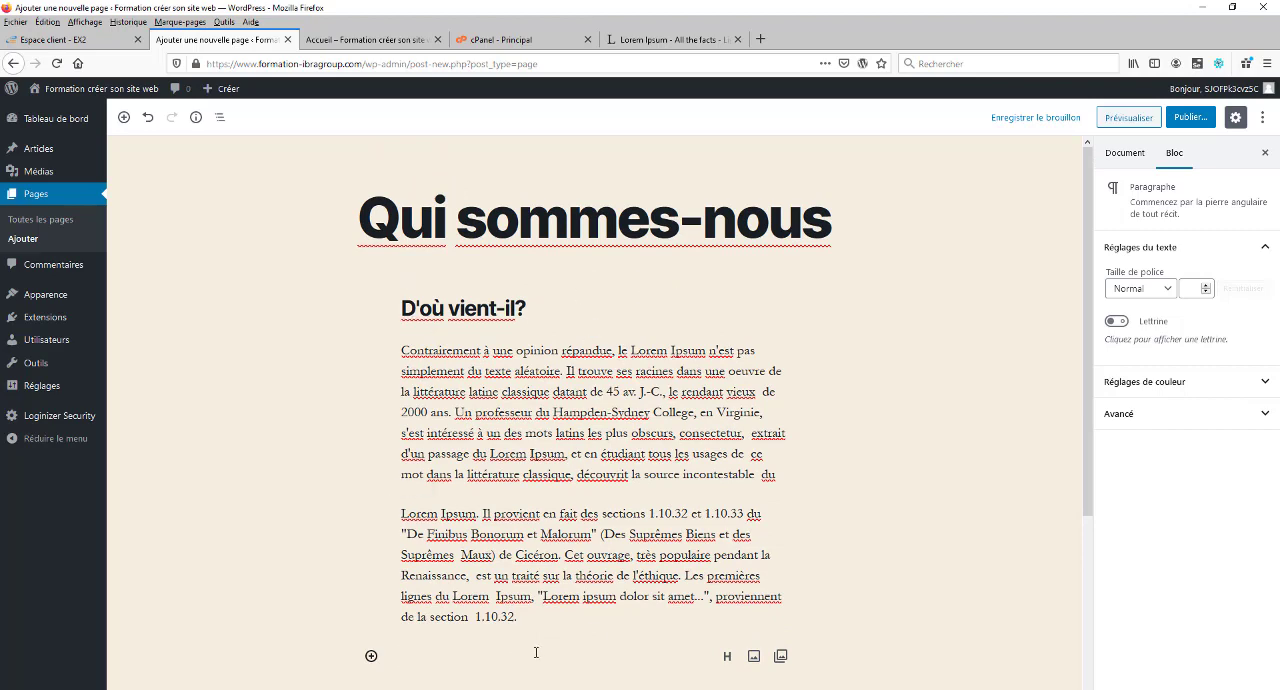
left_click(595, 634)
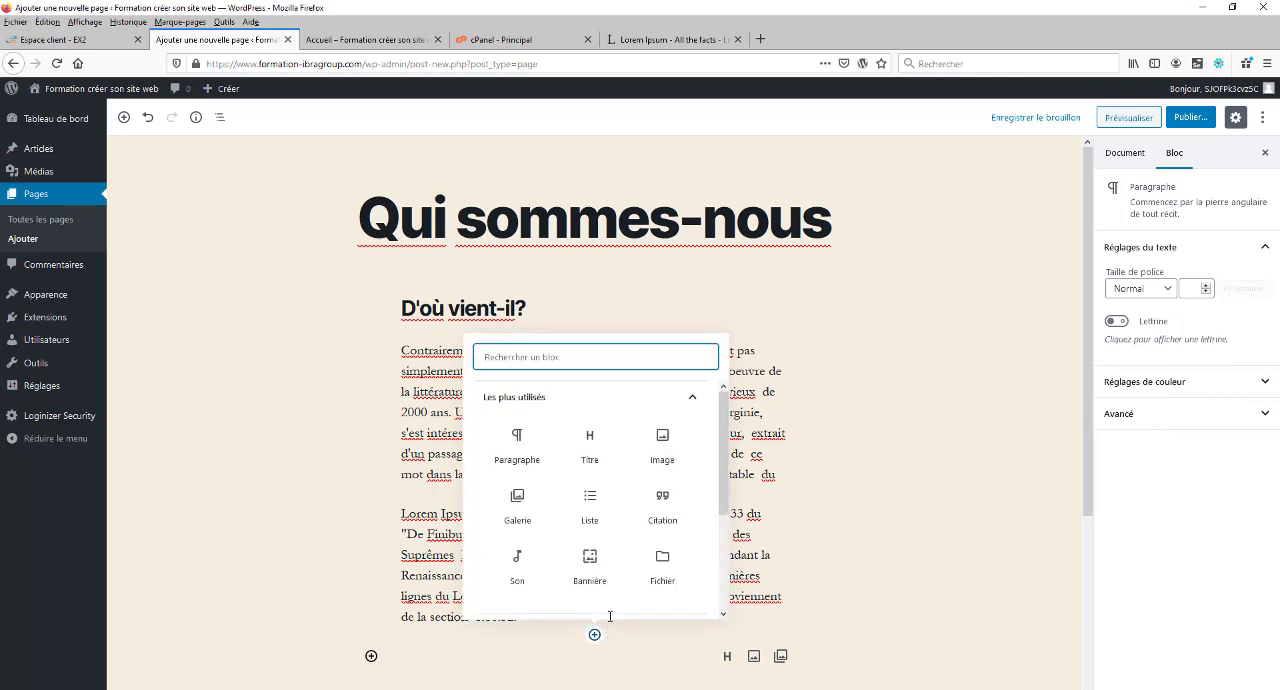
left_click(662, 447)
scroll(665, 429, "down", 3)
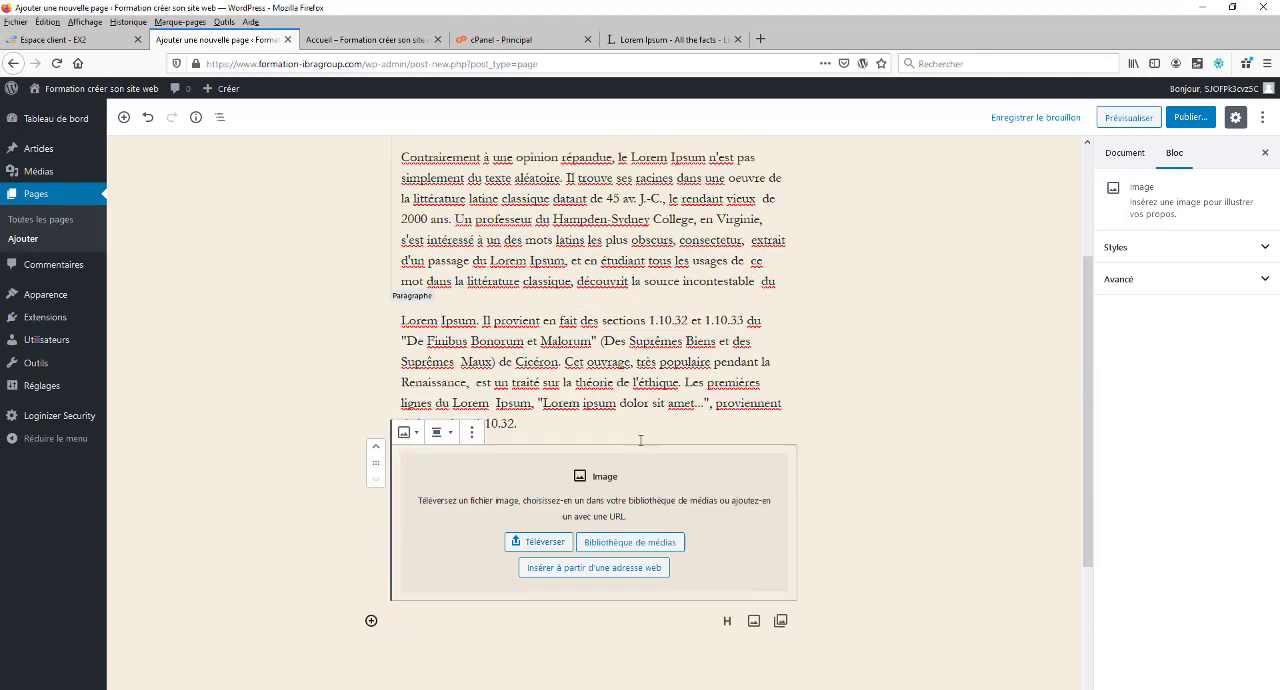
Step: Look at the Image block's file upload and media library options, closing the media window without choosing an image
left_click(622, 468)
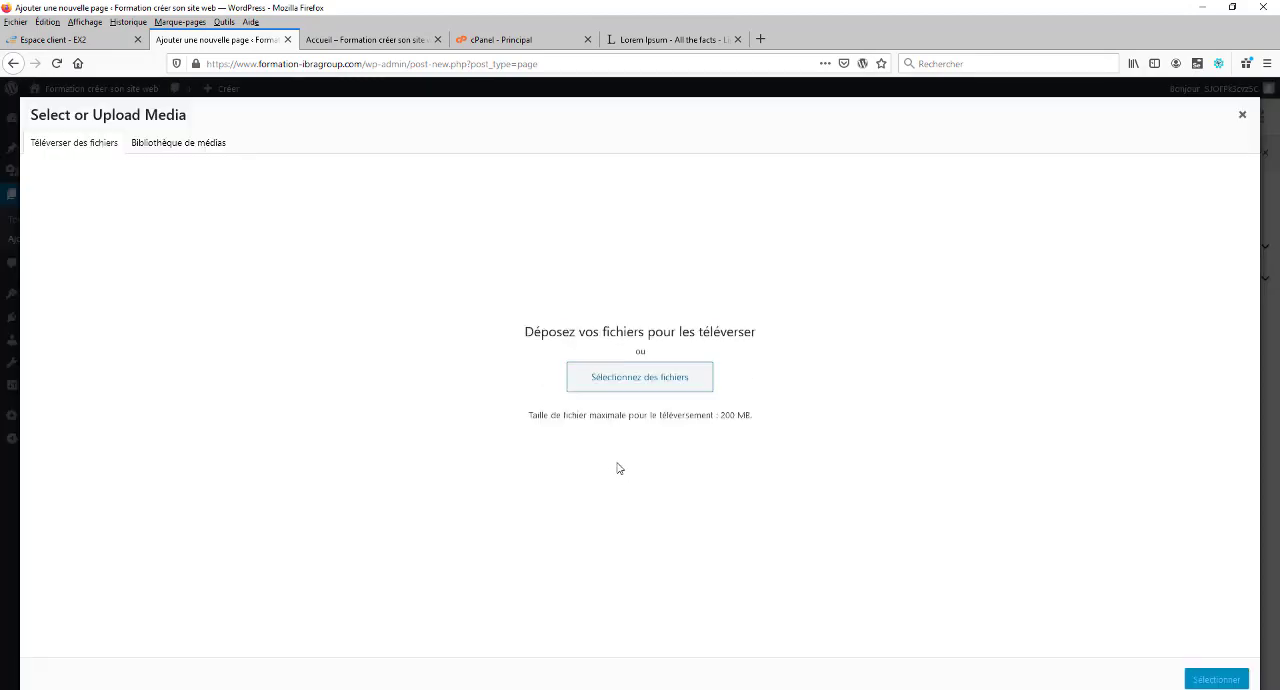
left_click(227, 148)
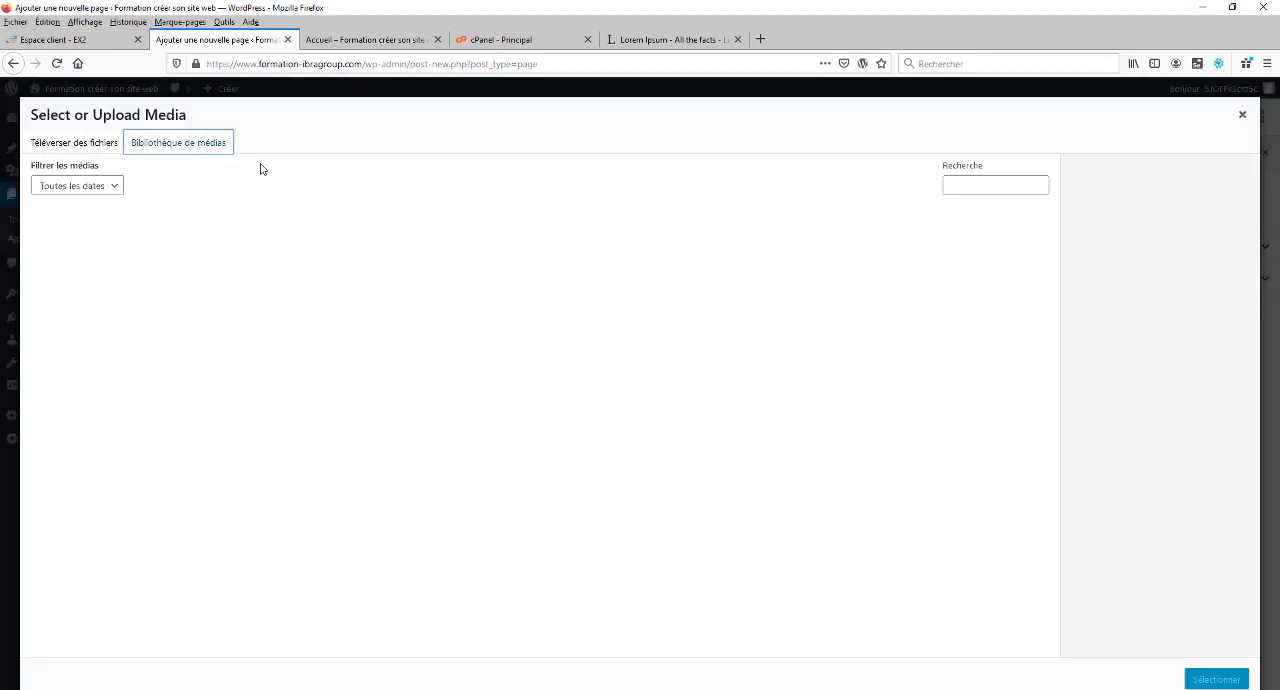
left_click(1242, 115)
left_click(905, 349)
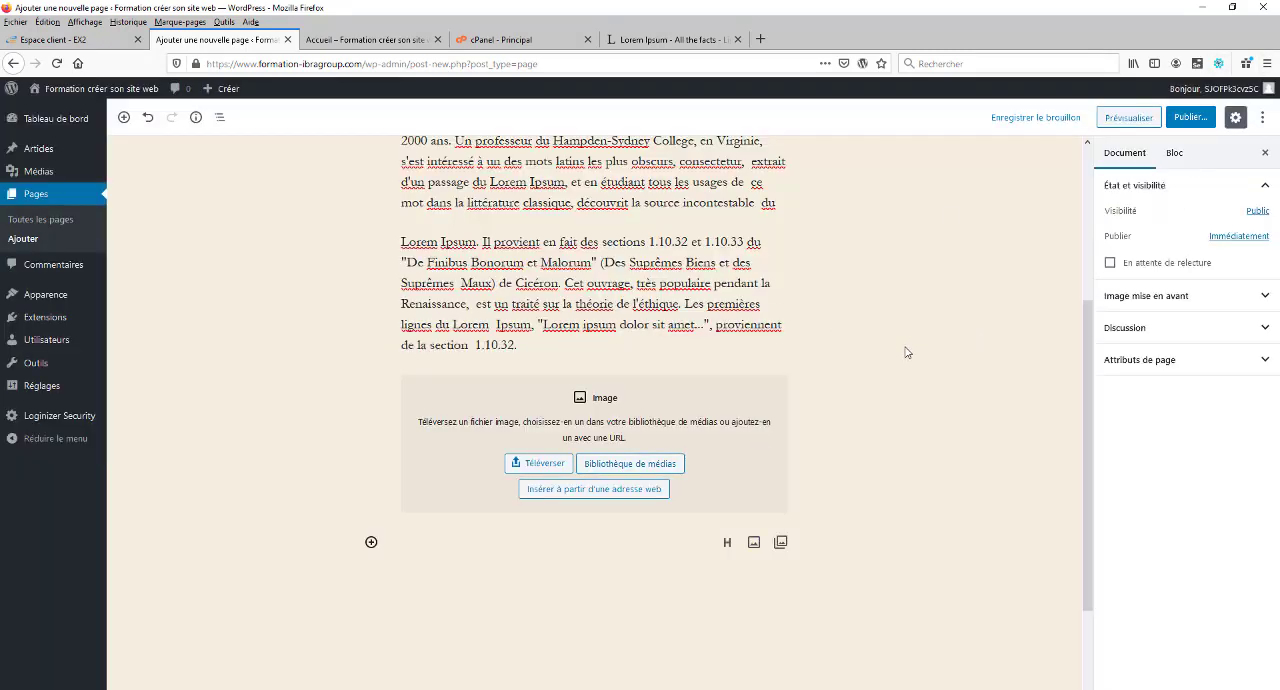
Step: Preview the "Qui sommes-nous" page from its title down to the end of its text
scroll(754, 312, "up", 3)
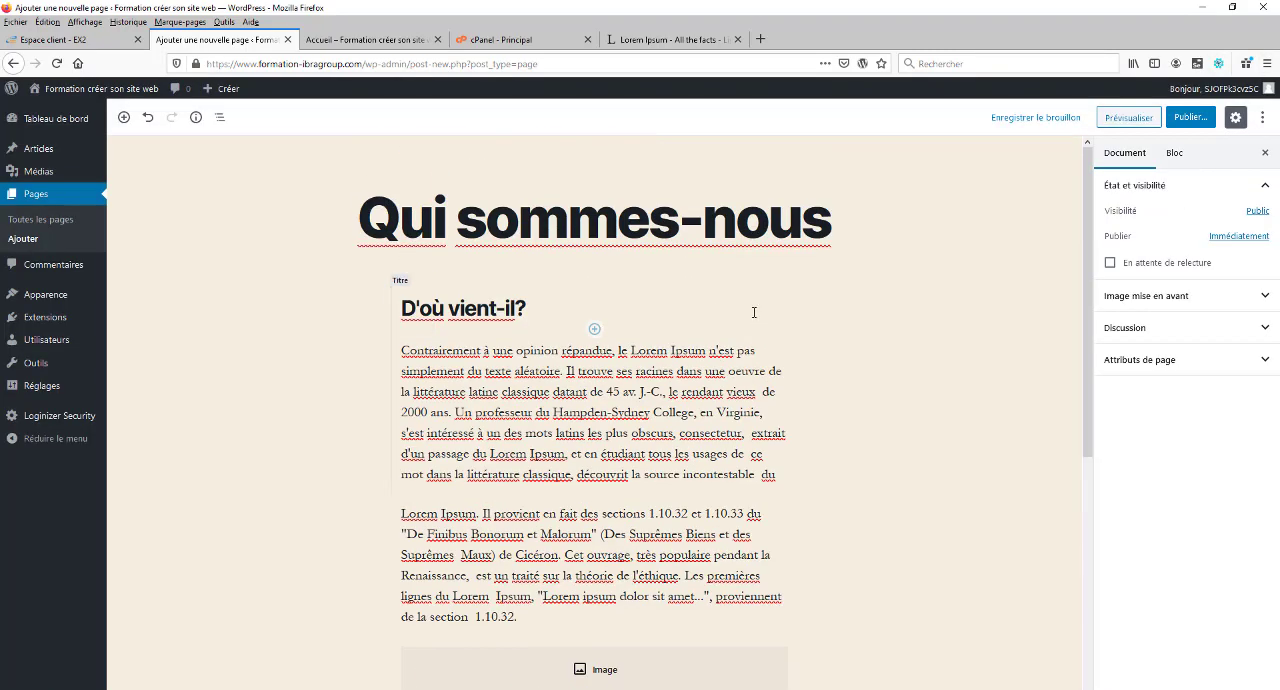
left_click(1144, 117)
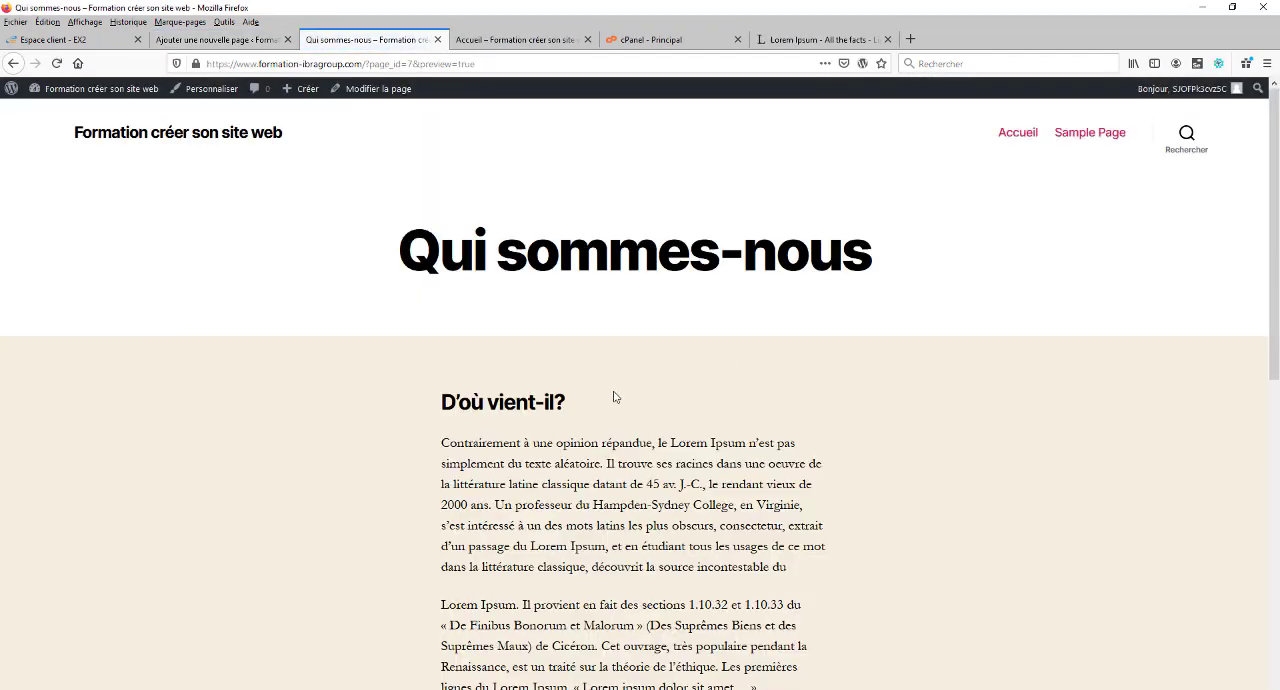
scroll(540, 256, "down", 1)
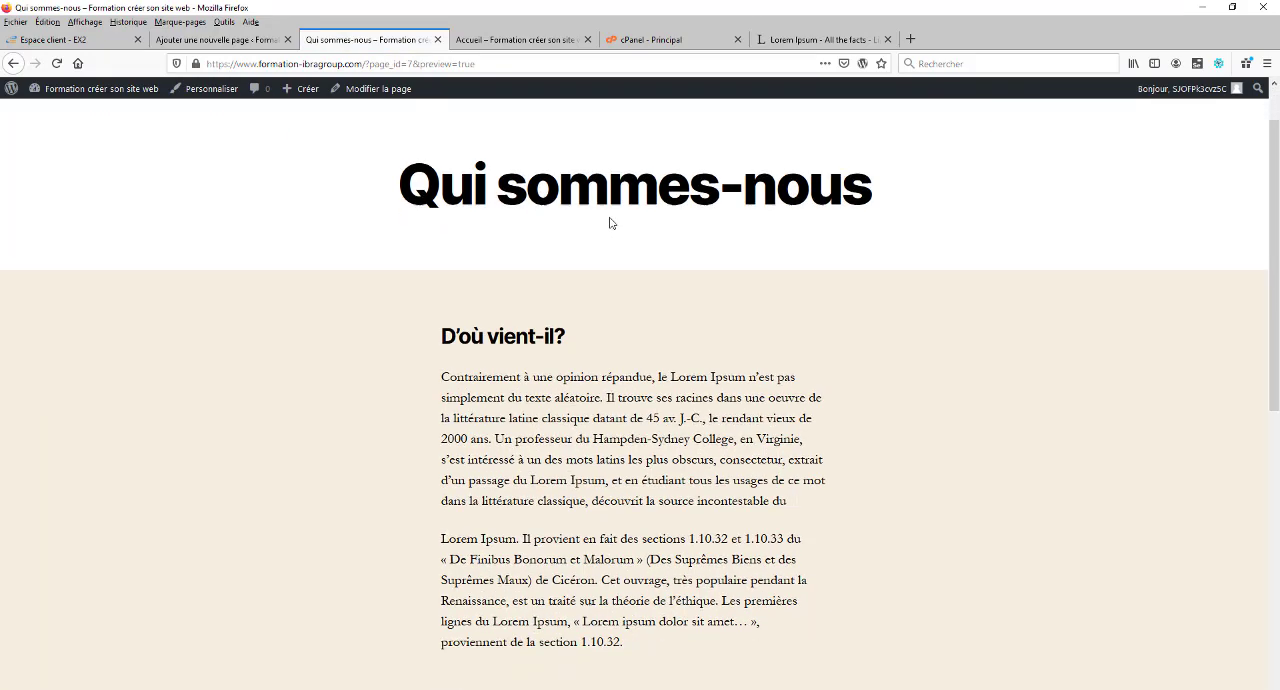
scroll(706, 298, "down", 2)
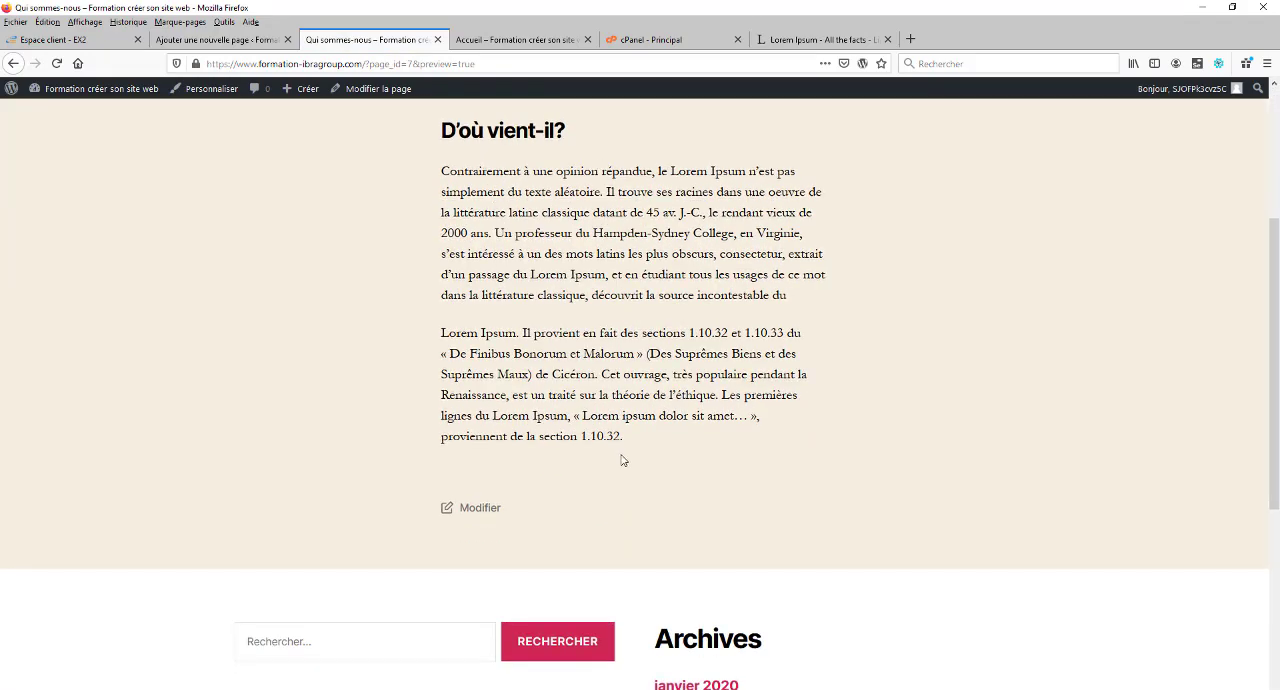
scroll(621, 460, "up", 3)
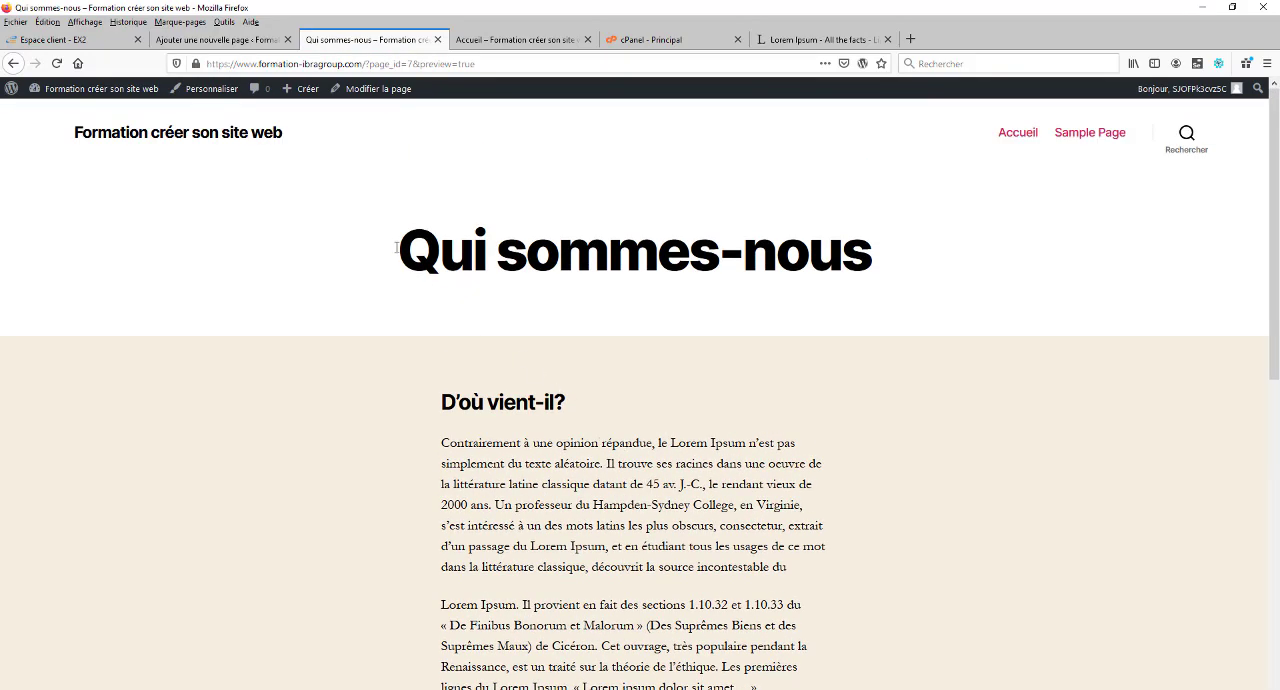
Step: Return to the editor and publish the "Qui sommes-nous" page immediately with public visibility
left_click(262, 40)
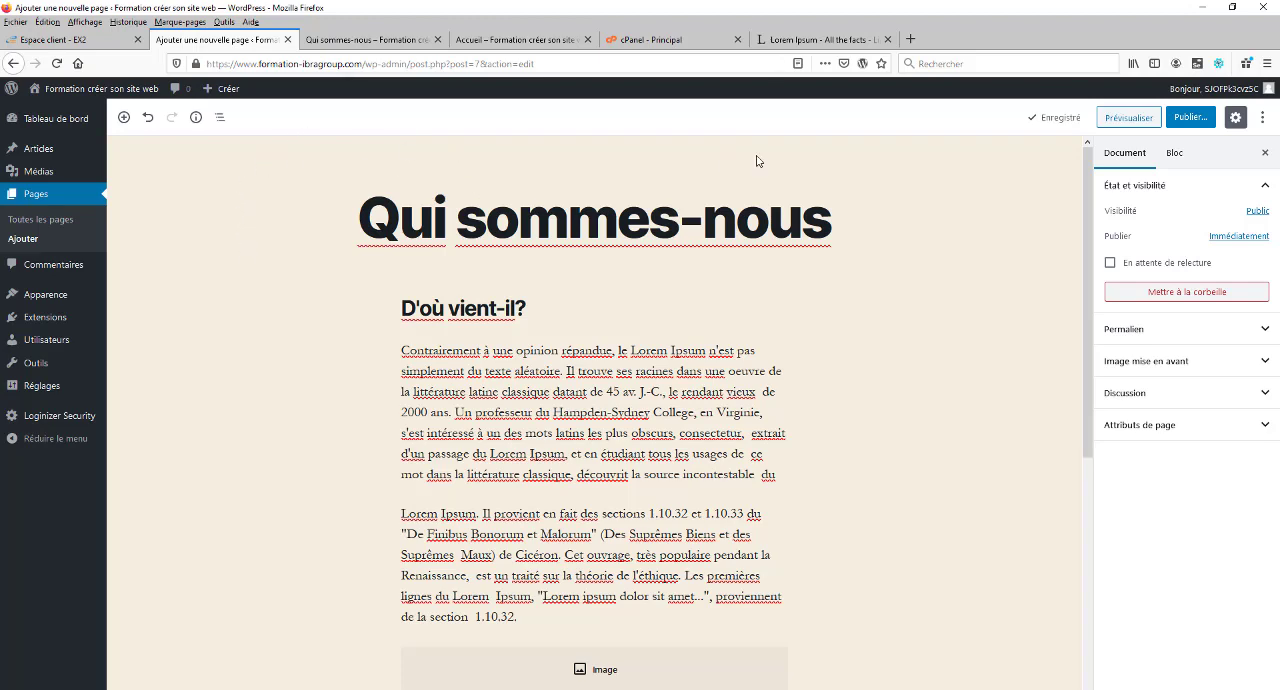
left_click(1190, 118)
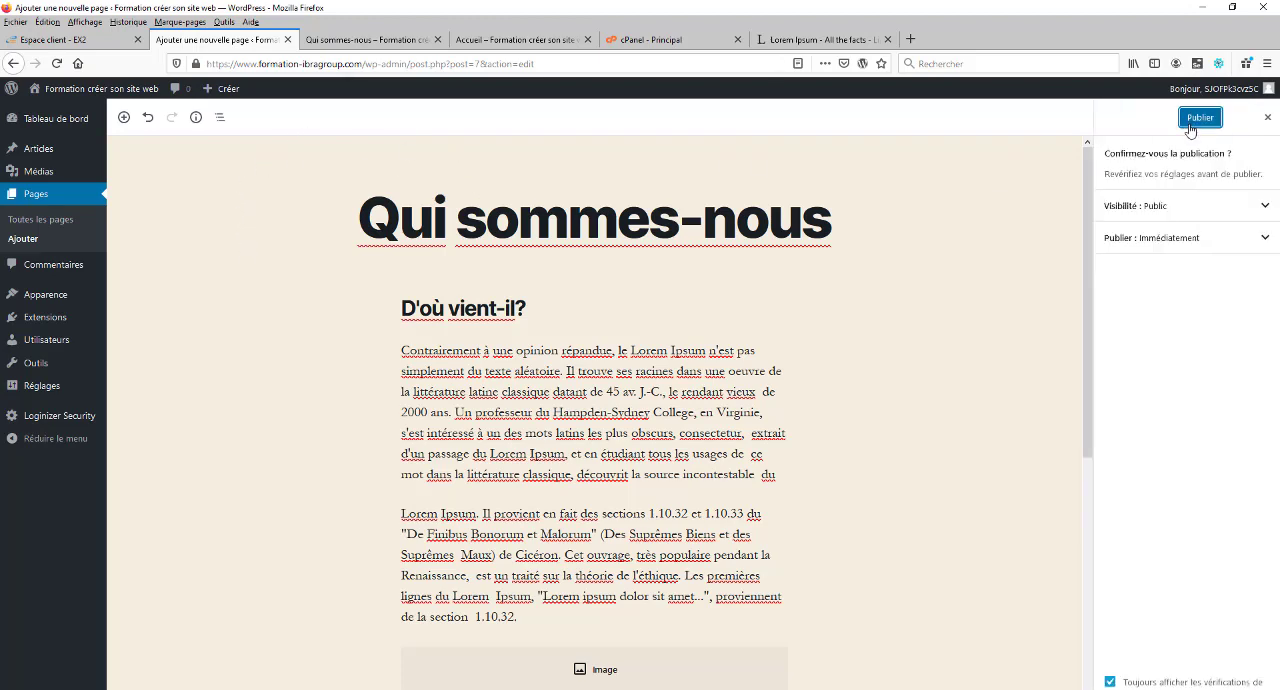
left_click(1199, 118)
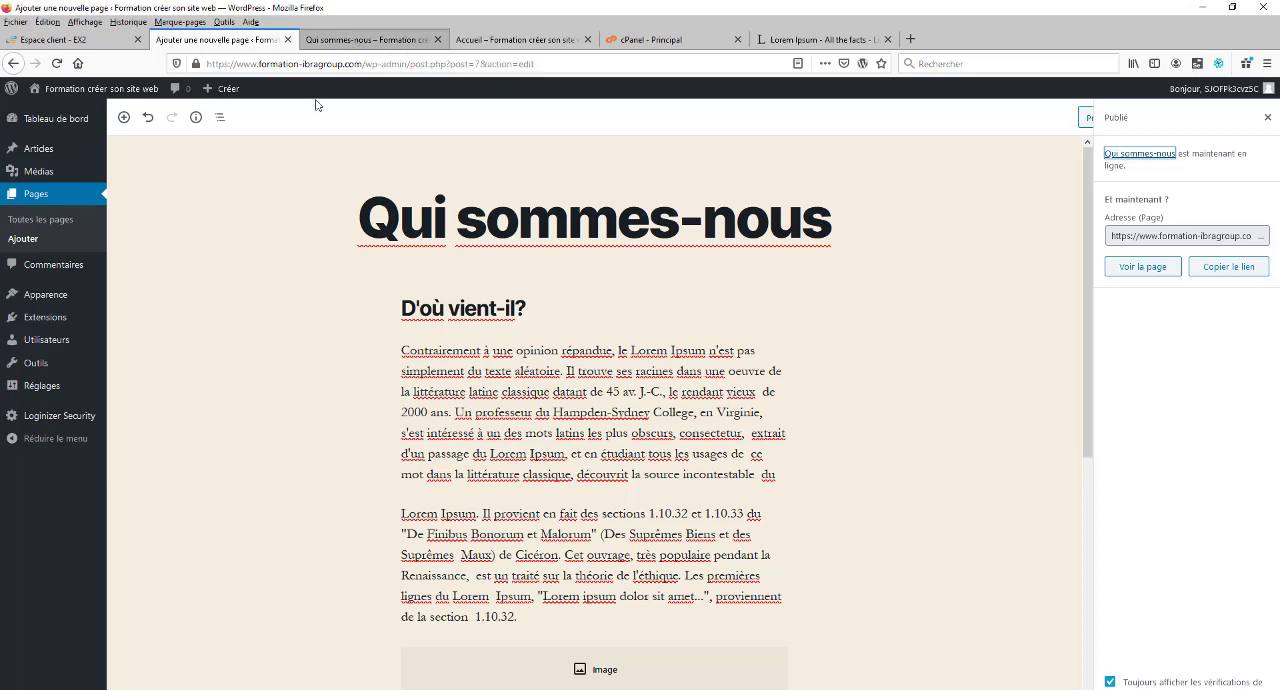
Step: Create a new page titled "Contact" with an empty body, preview it and return to the editor
mouse_move(222, 88)
left_click(222, 110)
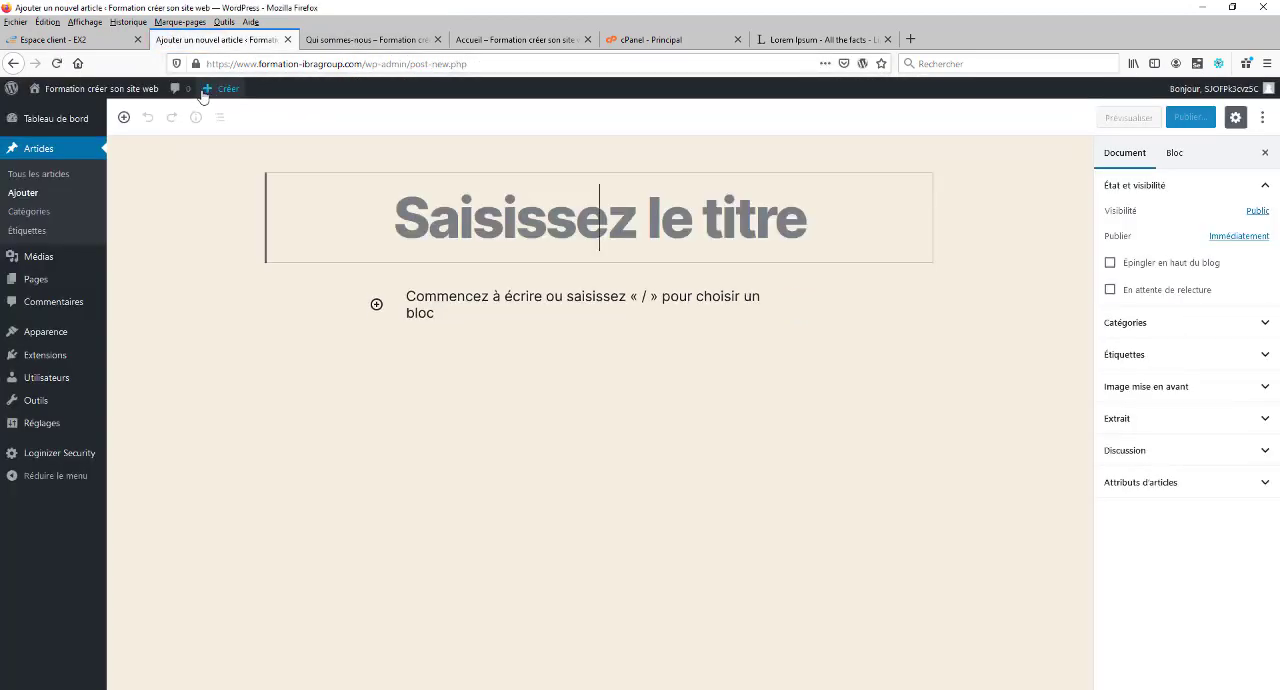
mouse_move(229, 100)
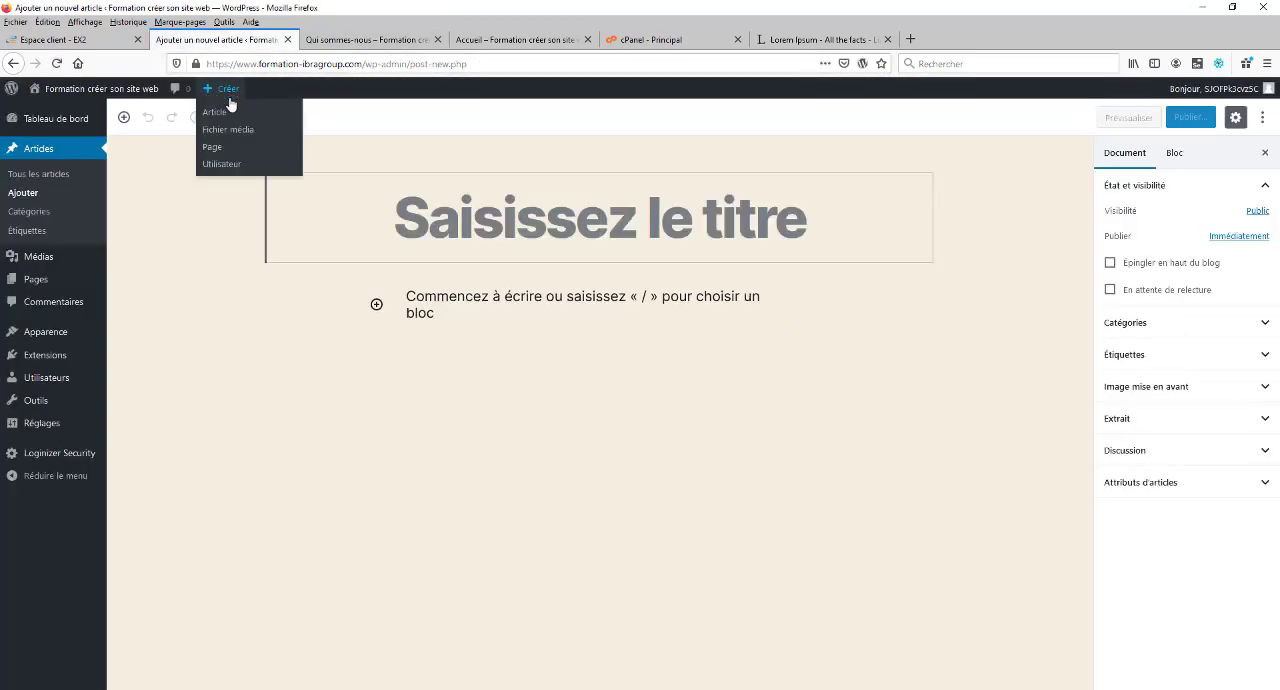
left_click(212, 147)
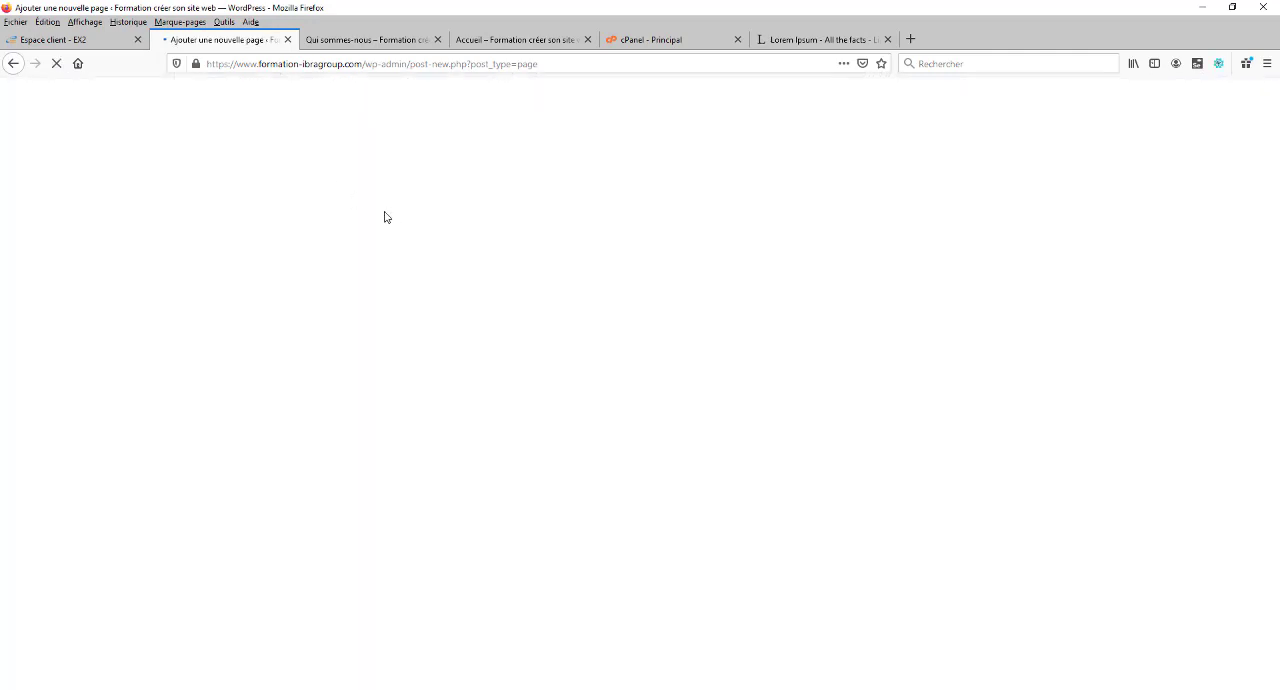
type("Con")
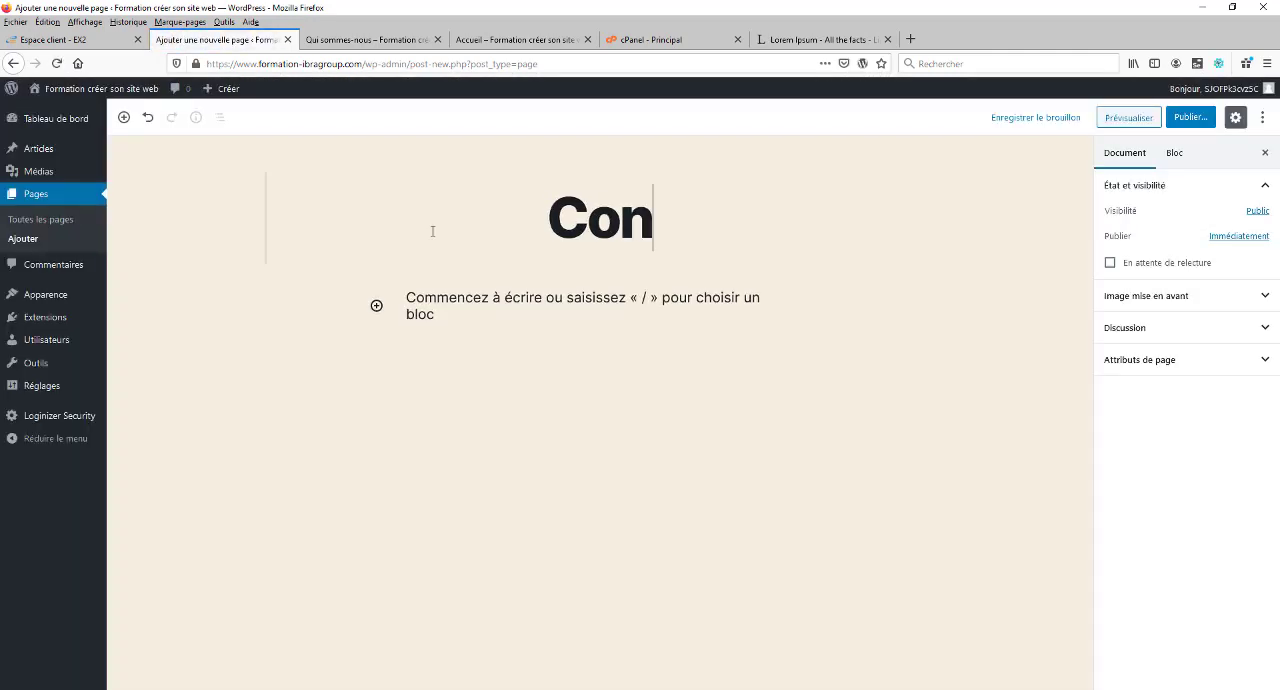
type("tact")
left_click(470, 311)
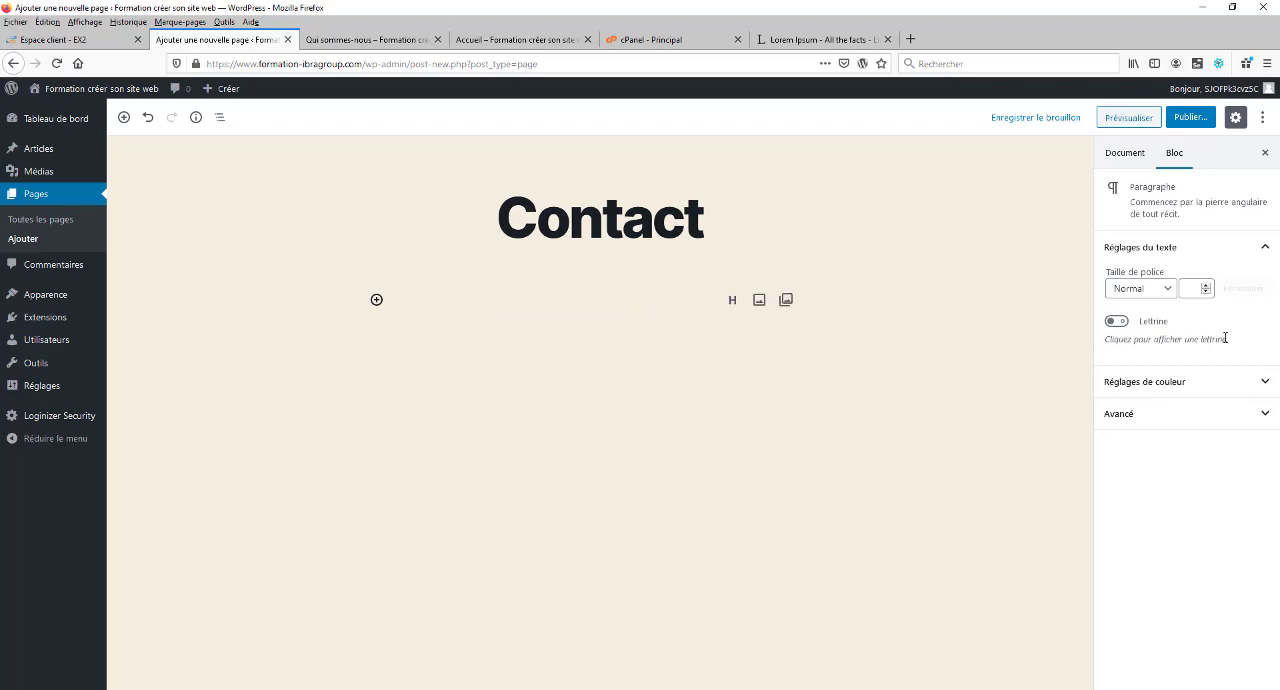
left_click(1137, 118)
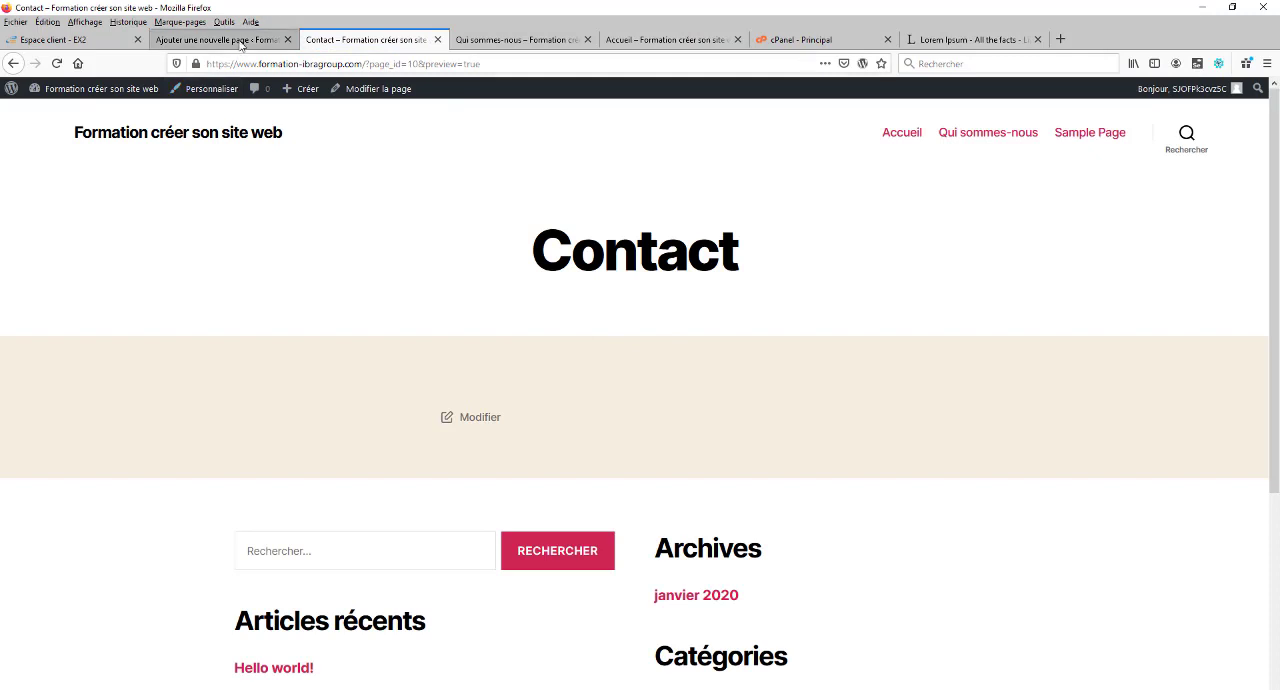
left_click(240, 44)
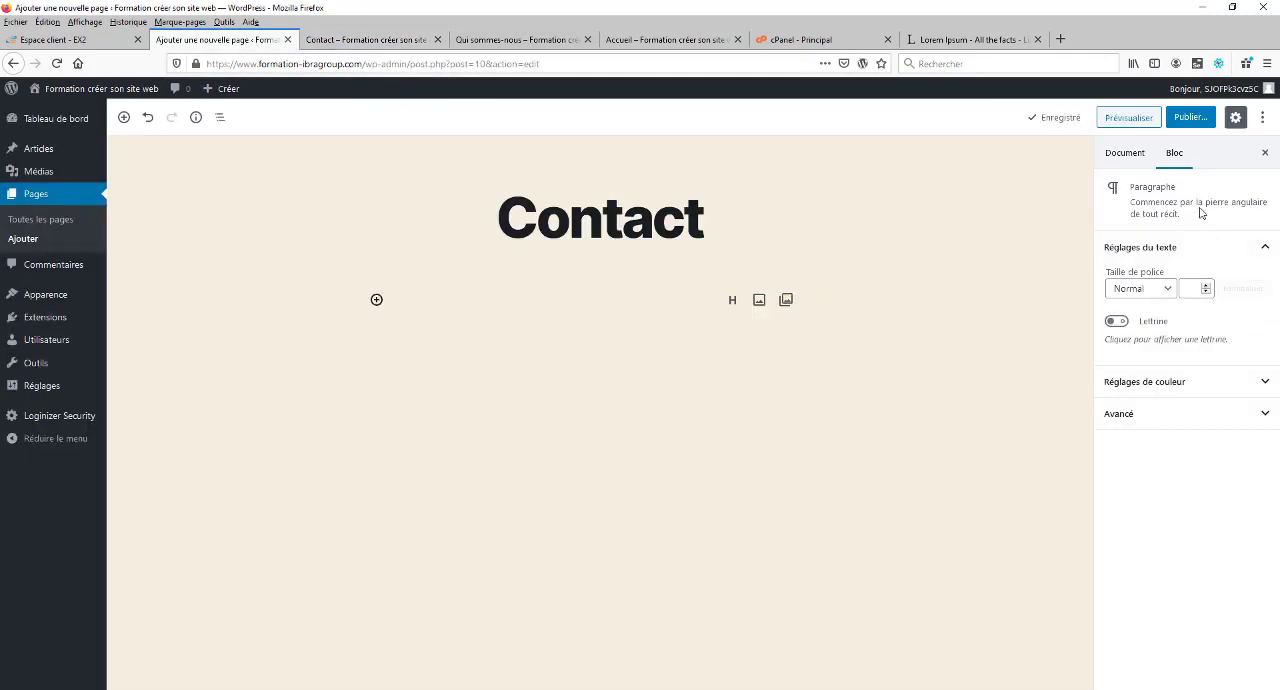
Step: Publish the "Contact" page and open its live version
left_click(1188, 120)
left_click(1198, 117)
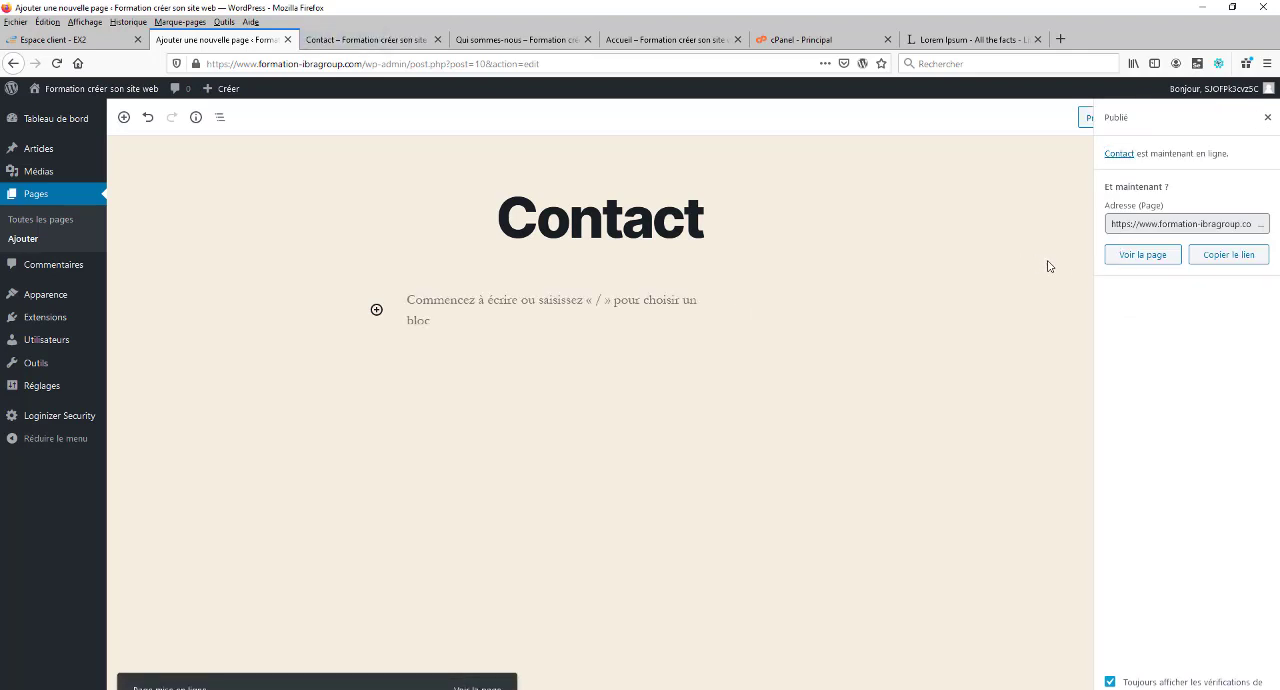
left_click(1150, 257)
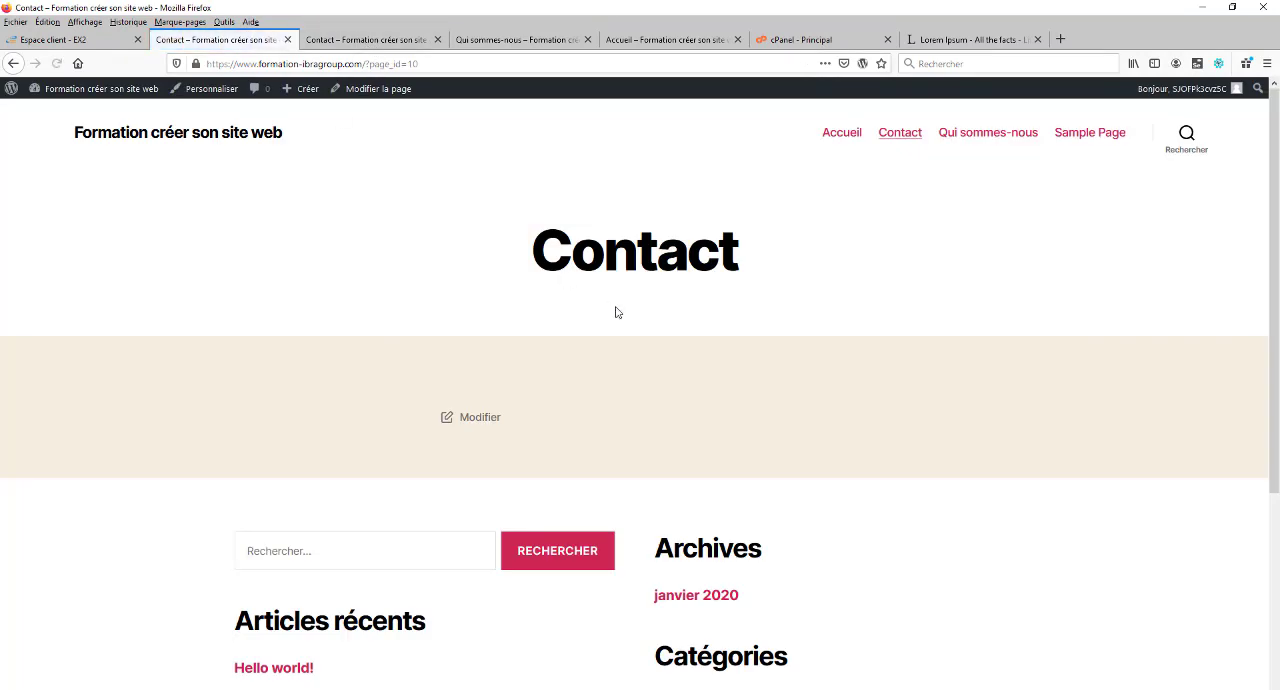